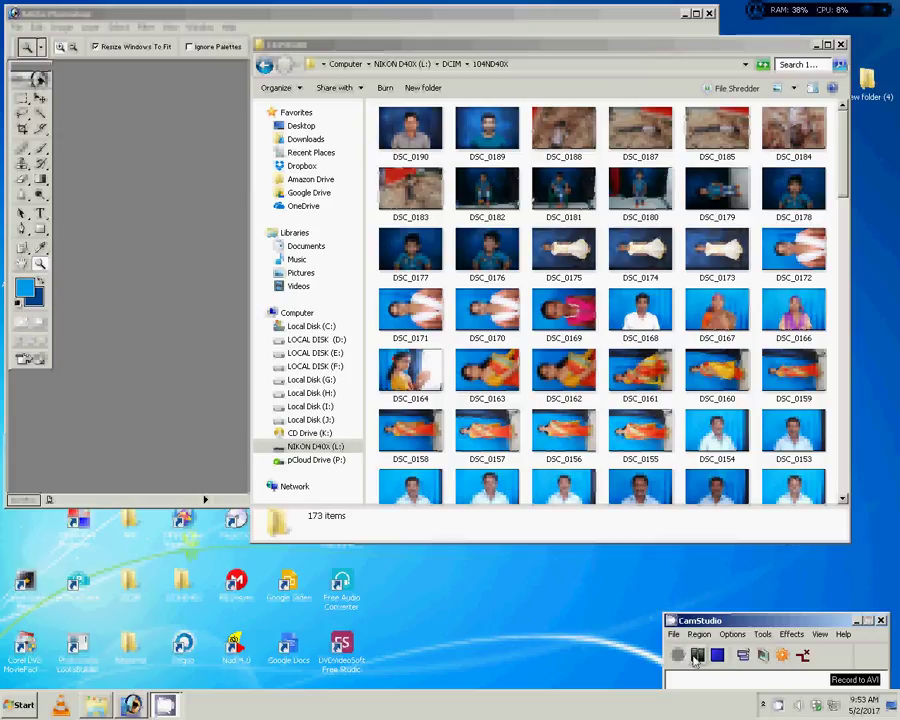
Open DSC_0189.JPG and the coat s.psd template from D:\B\drass in Photoshop
{"action": "left_click", "coordinate": [492, 137]}
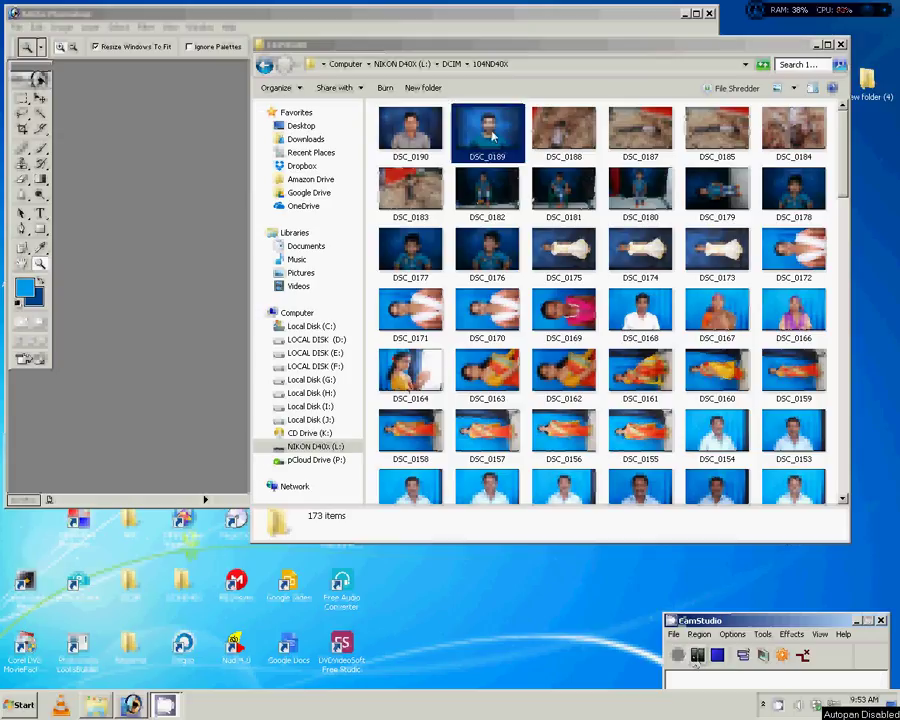
{"action": "left_click_drag", "start_coordinate": [492, 137], "coordinate": [186, 251]}
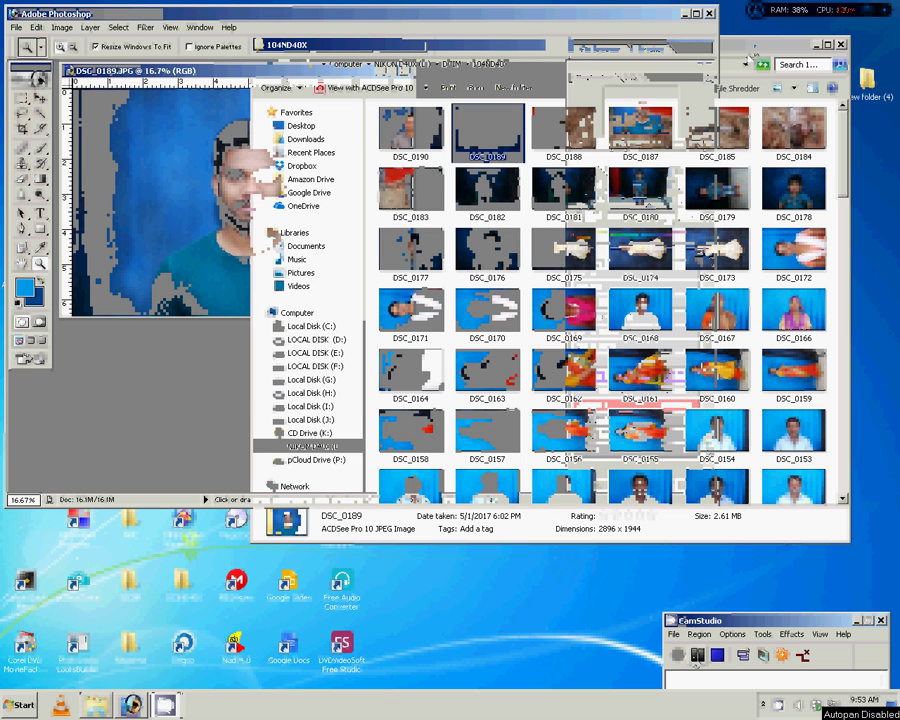
{"action": "left_click", "coordinate": [320, 340]}
{"action": "double_click", "coordinate": [395, 437]}
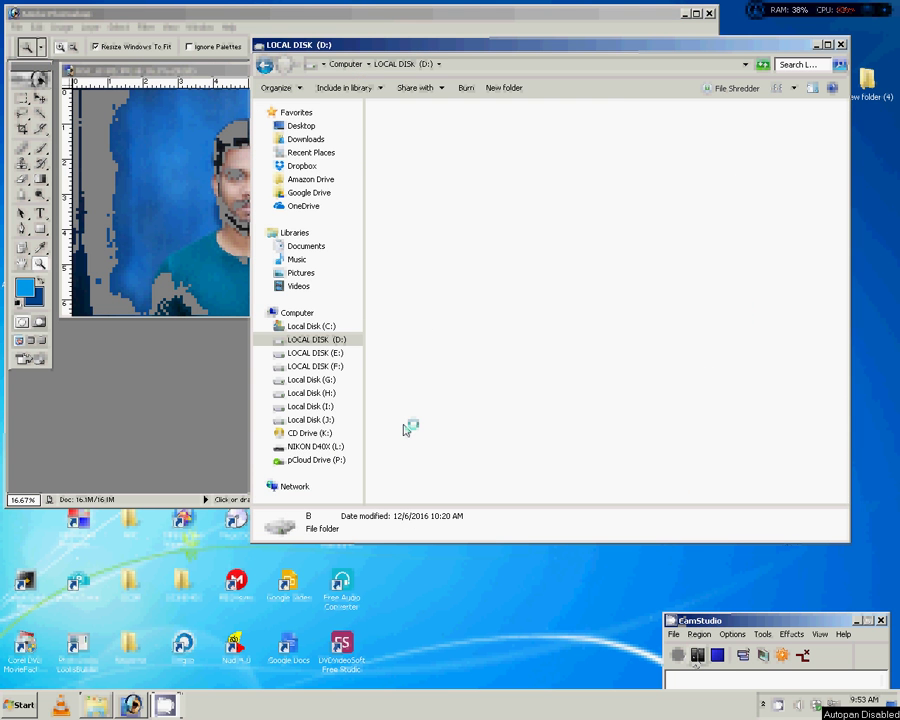
{"action": "left_click", "coordinate": [650, 266]}
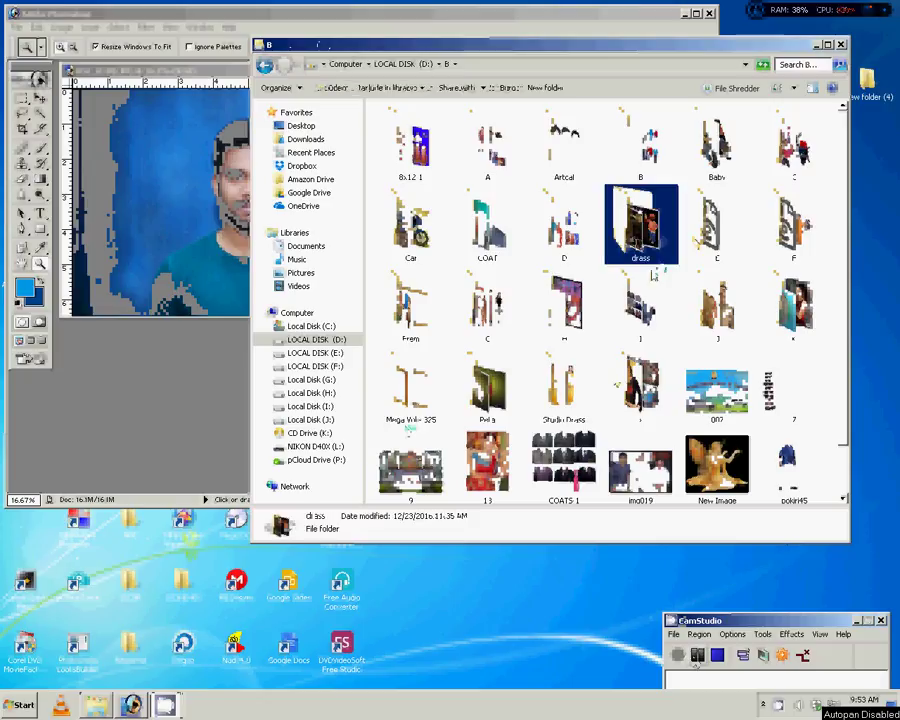
{"action": "double_click", "coordinate": [645, 240]}
{"action": "left_click", "coordinate": [572, 132]}
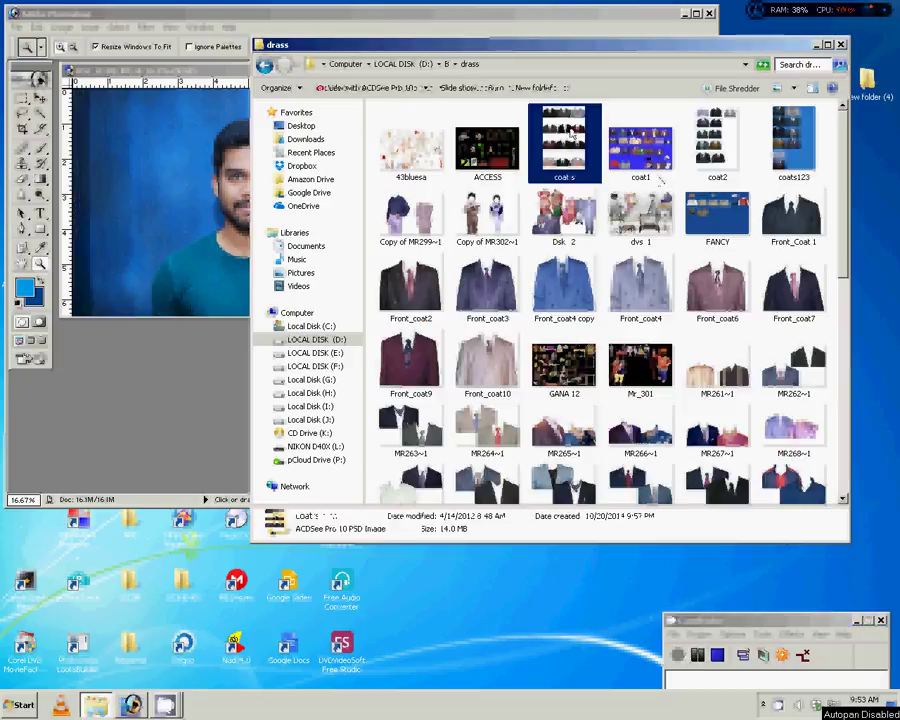
{"action": "left_click_drag", "start_coordinate": [572, 132], "coordinate": [195, 368]}
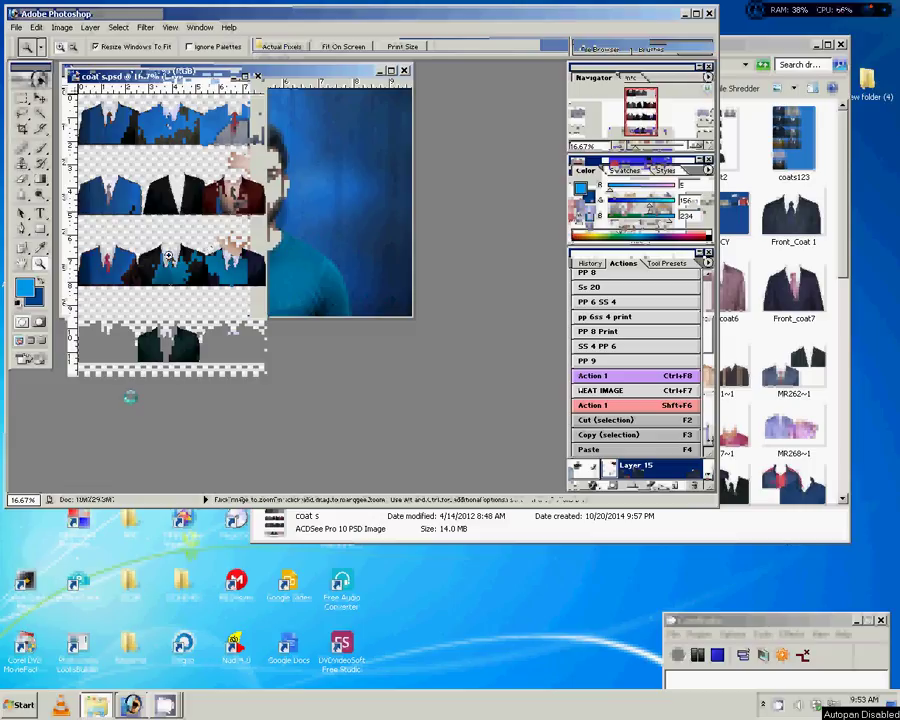
Place the black suit layer on DSC_0189, scaled to about 267% over the man's shoulders
{"action": "key", "text": "v"}
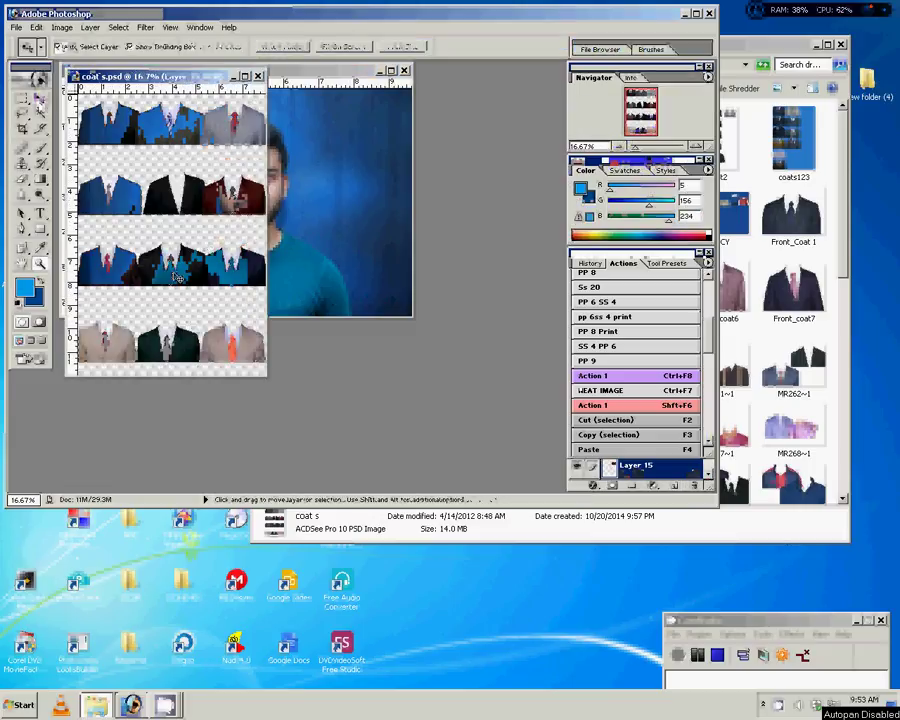
{"action": "left_click_drag", "start_coordinate": [175, 278], "coordinate": [313, 219]}
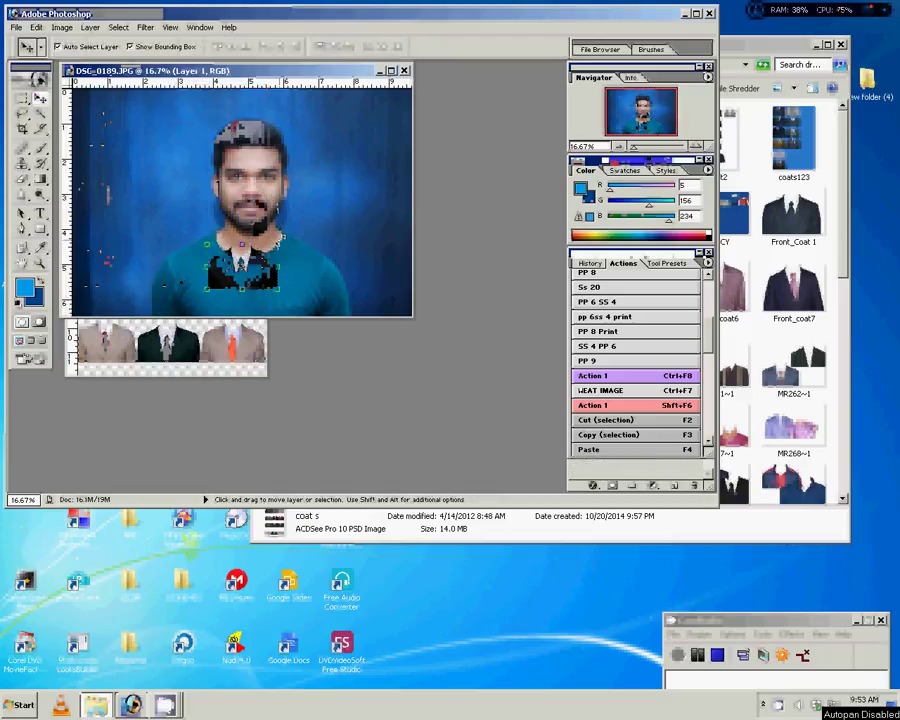
{"action": "key", "text": "shift+alt"}
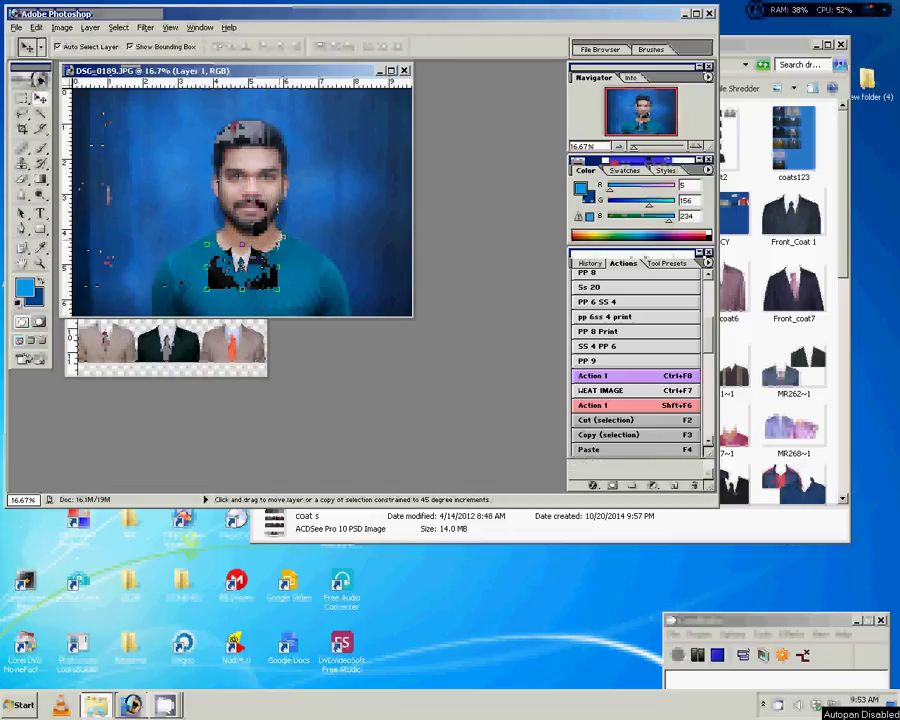
{"action": "left_click_drag", "start_coordinate": [279, 242], "coordinate": [327, 197]}
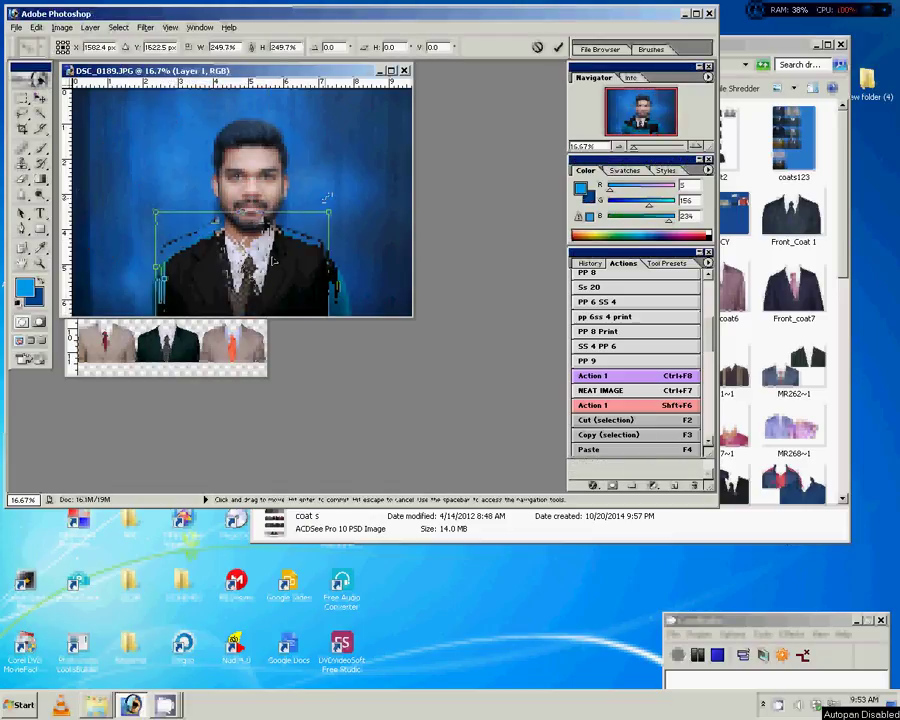
{"action": "left_click_drag", "start_coordinate": [264, 250], "coordinate": [272, 262]}
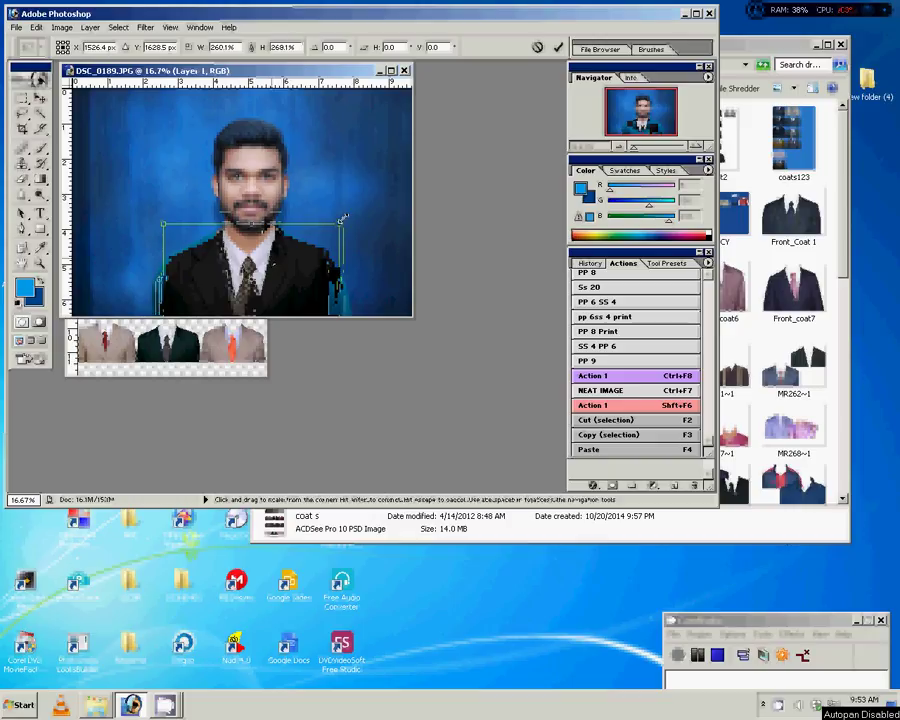
{"action": "left_click_drag", "start_coordinate": [341, 224], "coordinate": [346, 219]}
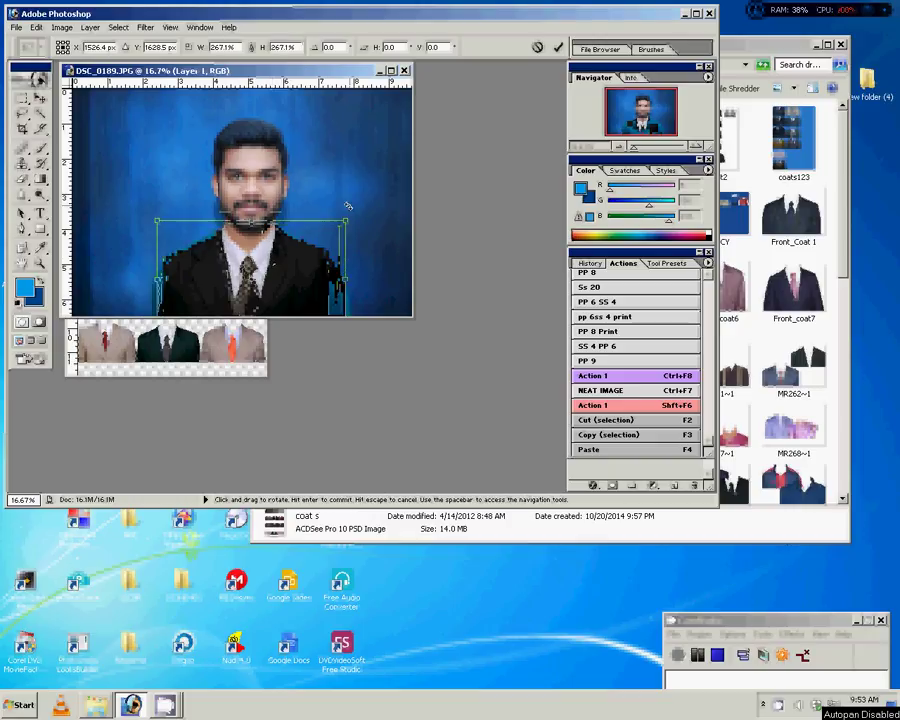
{"action": "key", "text": "Return"}
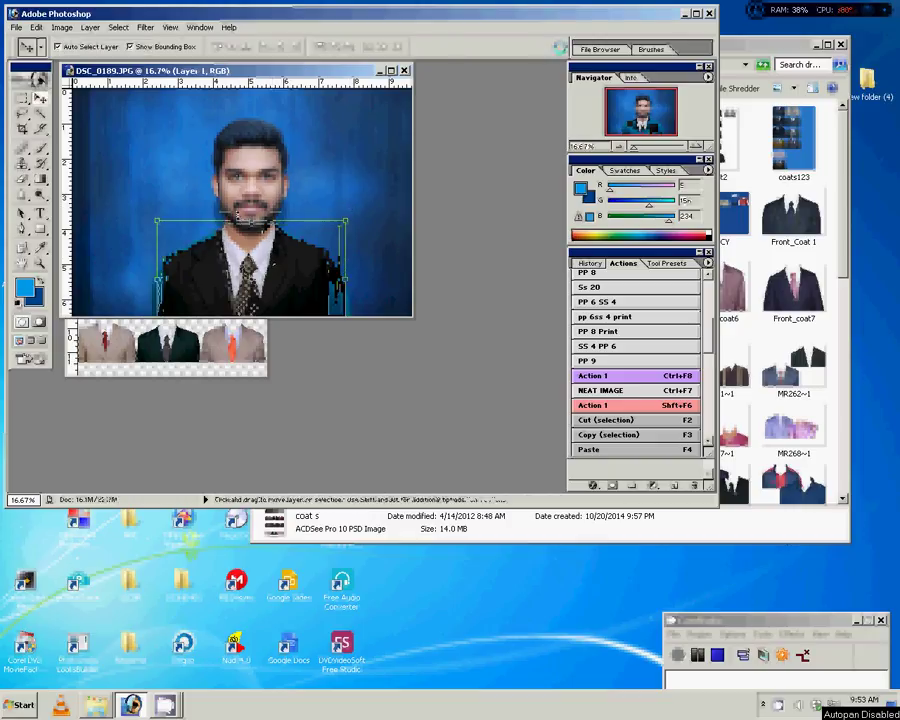
{"action": "key", "text": "z"}
{"action": "left_click", "coordinate": [249, 220]}
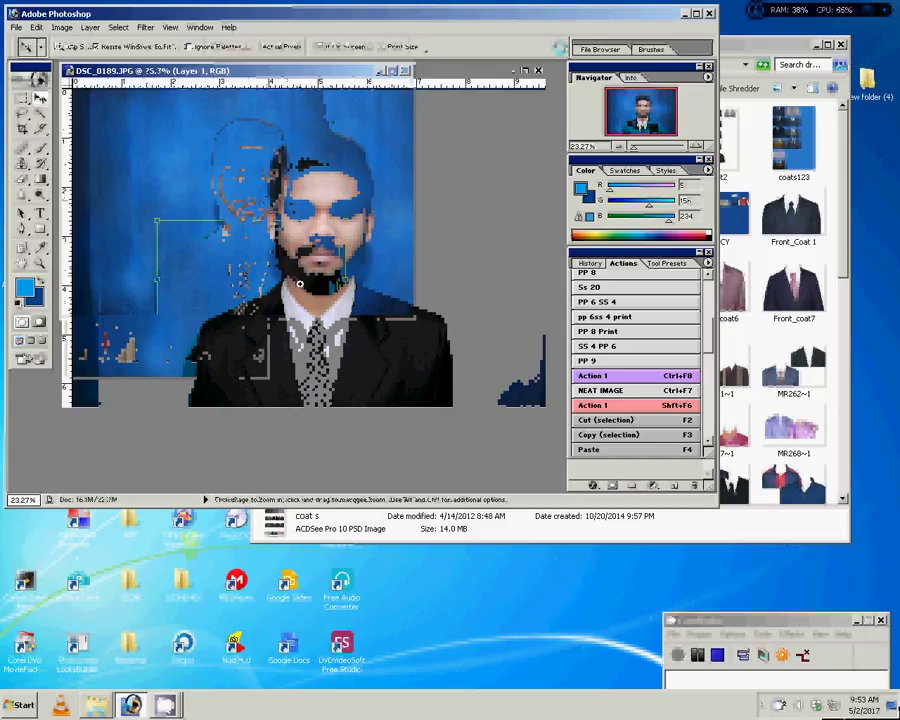
{"action": "left_click", "coordinate": [304, 286]}
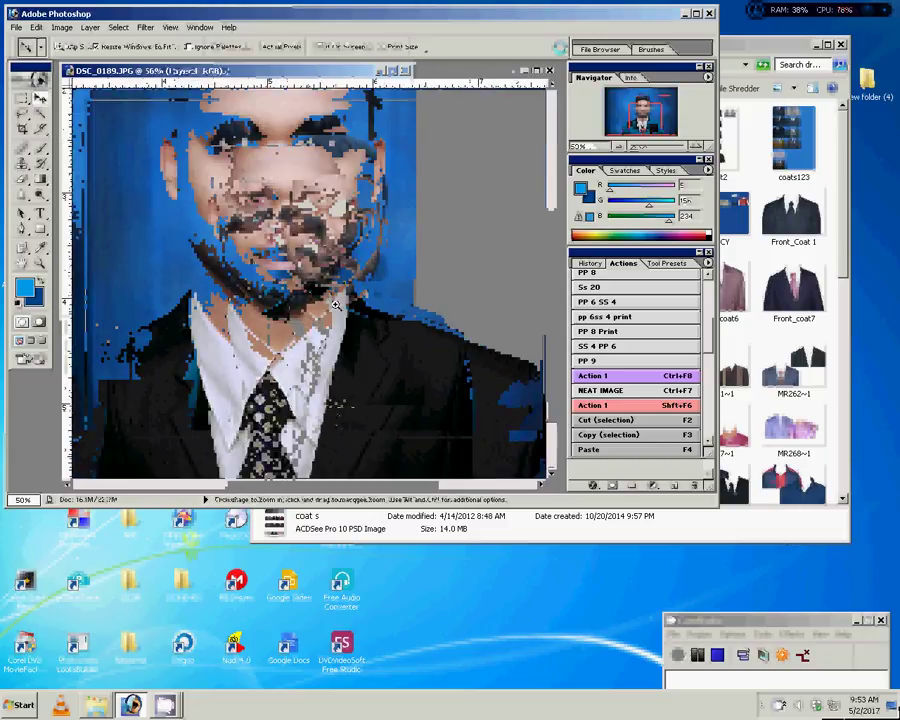
{"action": "left_click", "coordinate": [322, 322]}
{"action": "left_click", "coordinate": [322, 322]}
{"action": "key", "text": "v"}
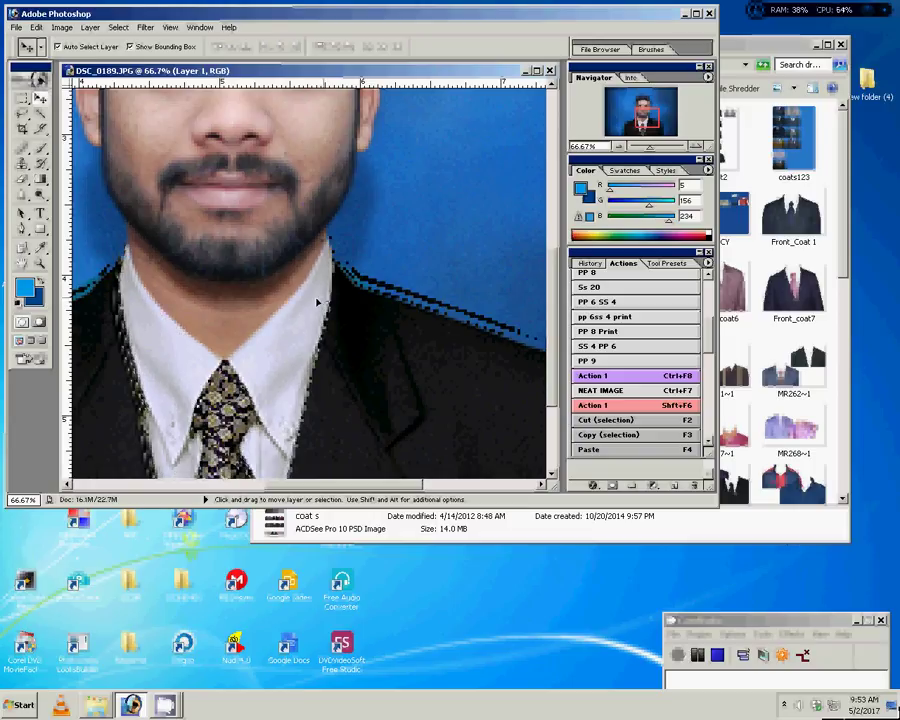
{"action": "key", "text": "z"}
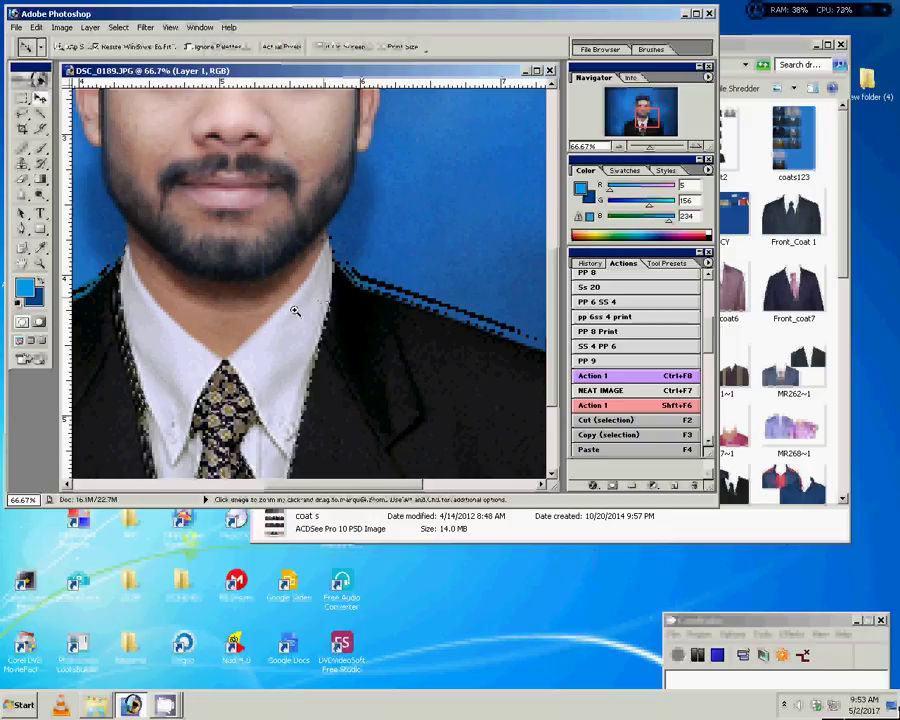
{"action": "key", "text": "ctrl+0"}
{"action": "key", "text": "c"}
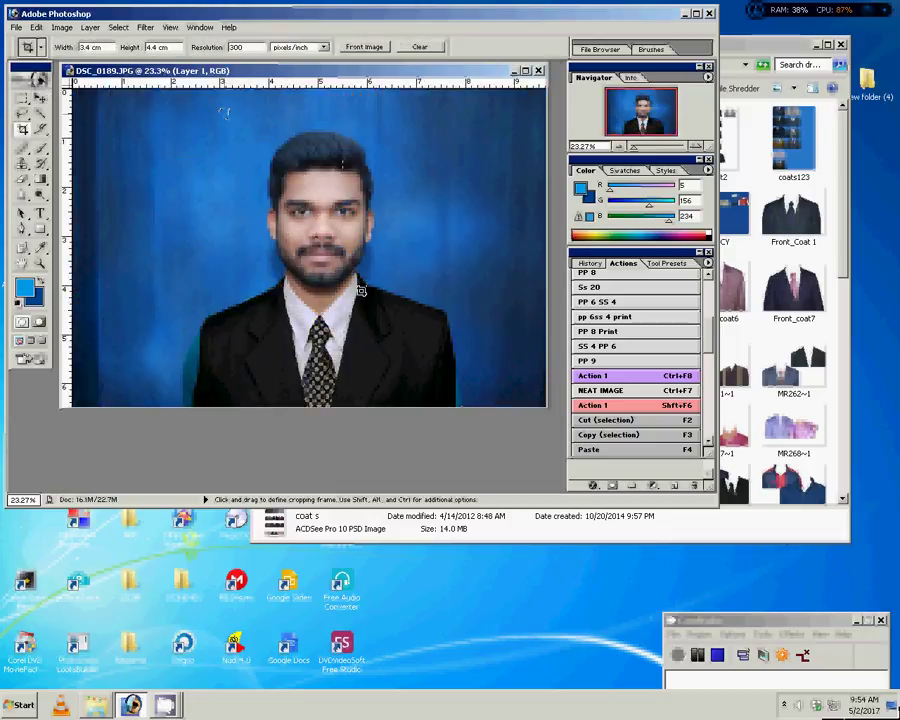
Crop to a 3.4 × 4.4 cm, 300 ppi frame around the man's head and shoulders
{"action": "mouse_move", "coordinate": [224, 310]}
{"action": "left_mouse_down"}
{"action": "mouse_move", "coordinate": [442, 413]}
{"action": "mouse_move", "coordinate": [432, 405]}
{"action": "left_mouse_up"}
{"action": "left_click_drag", "start_coordinate": [333, 310], "coordinate": [322, 113]}
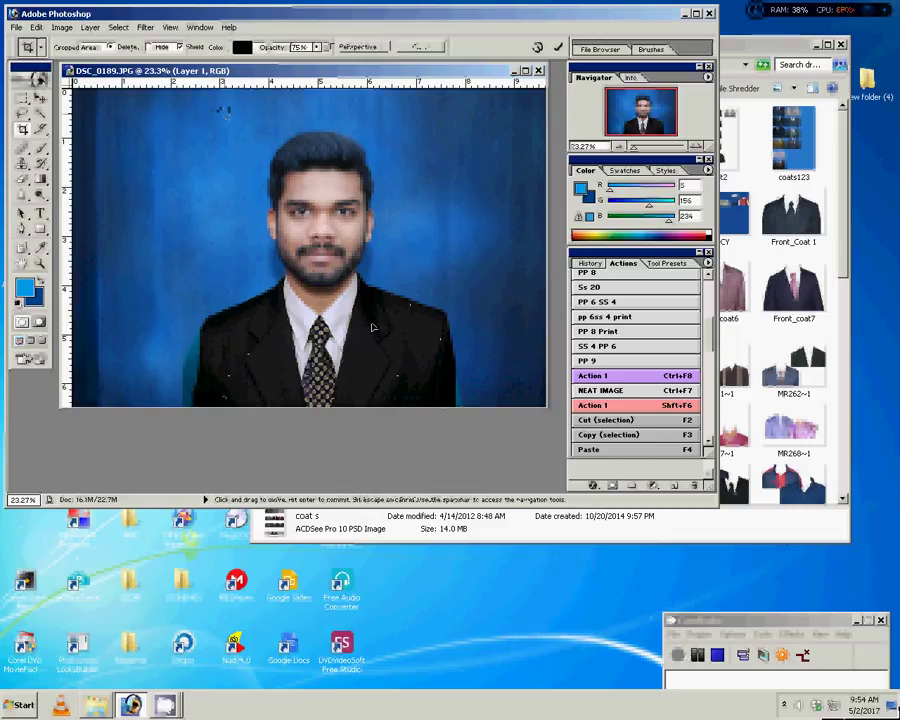
{"action": "left_click", "coordinate": [537, 47]}
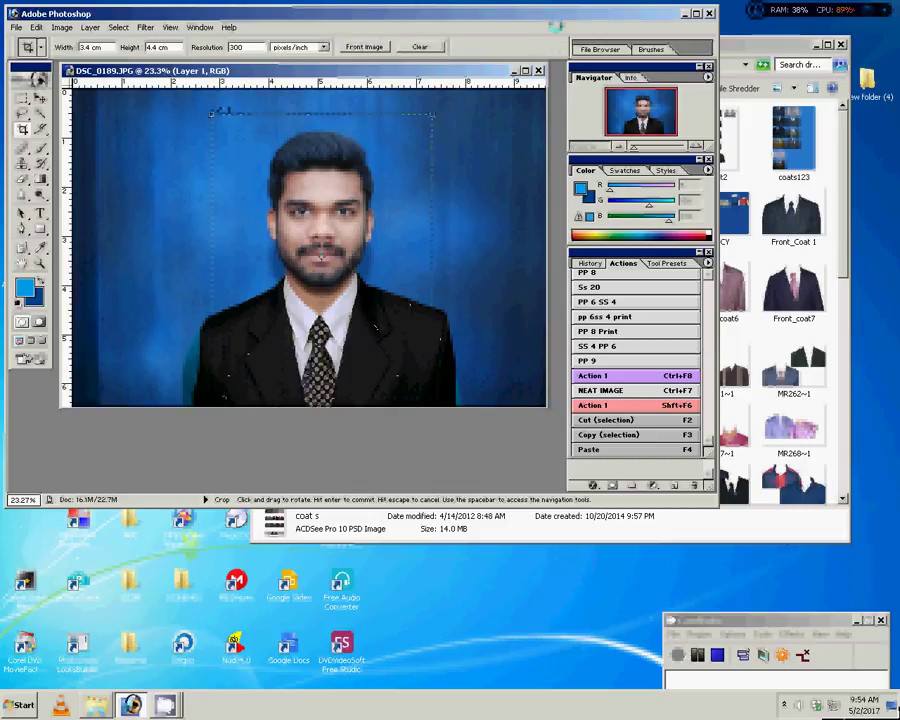
{"action": "key", "text": "z"}
{"action": "left_click_drag", "start_coordinate": [290, 190], "coordinate": [350, 250]}
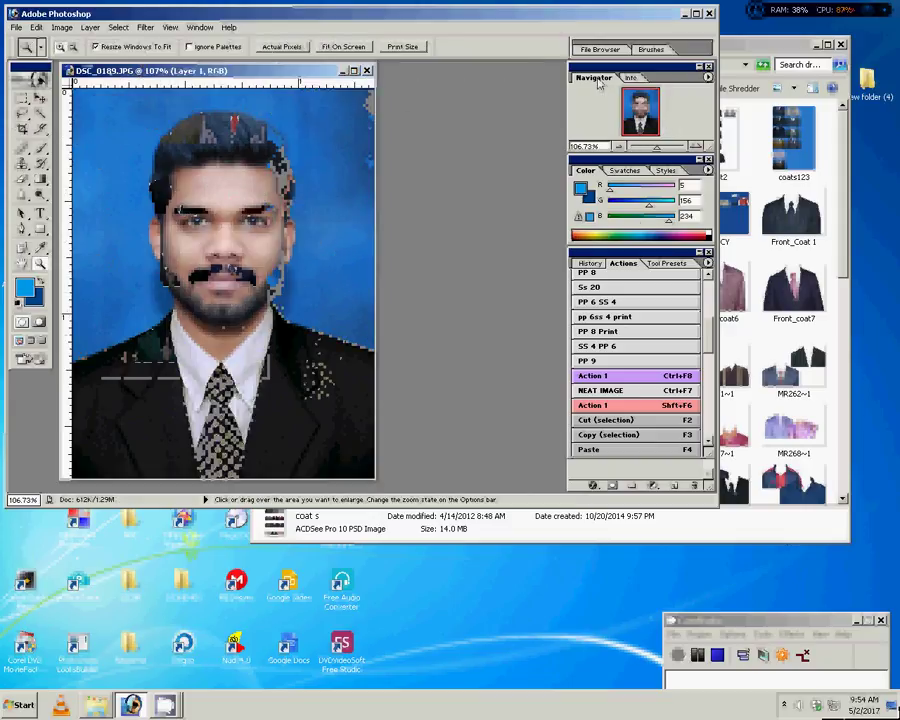
Sample the dark blue backdrop as the foreground colour with the Eyedropper
{"action": "key", "text": "i"}
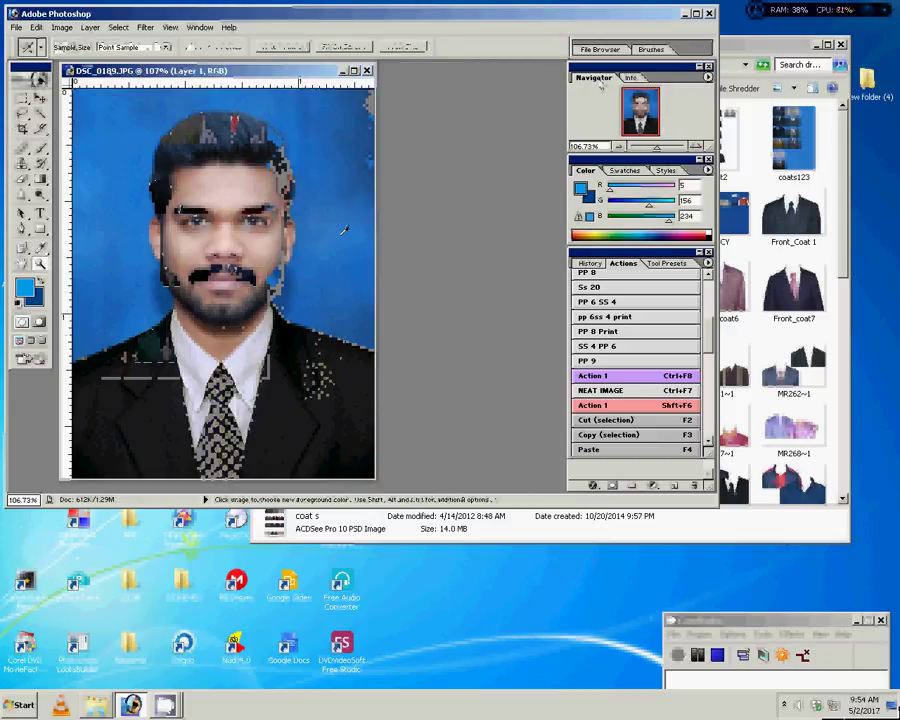
{"action": "left_click", "coordinate": [303, 290]}
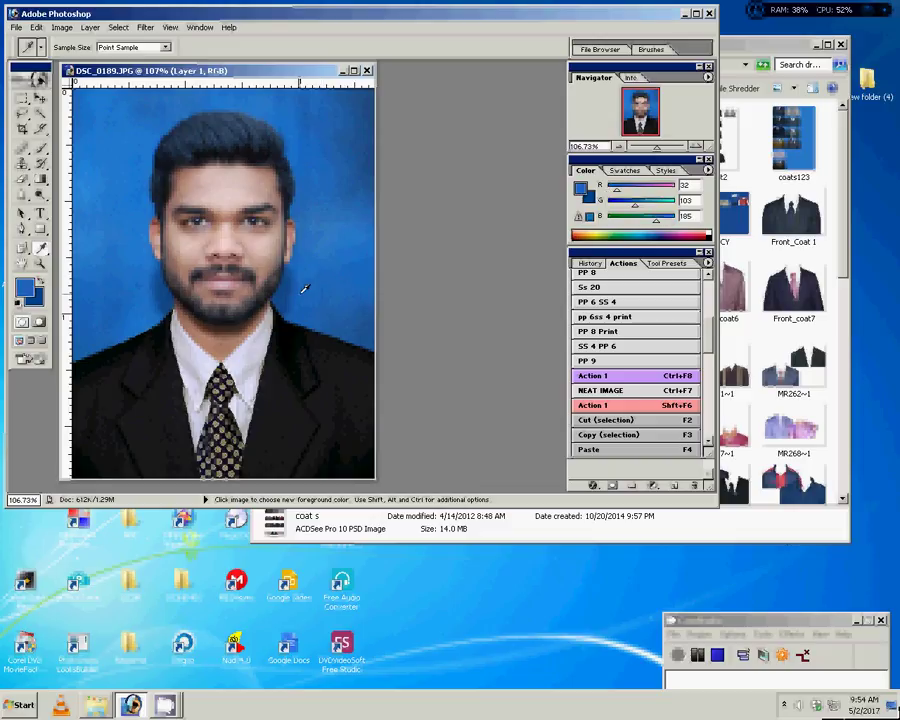
{"action": "left_click", "coordinate": [370, 316]}
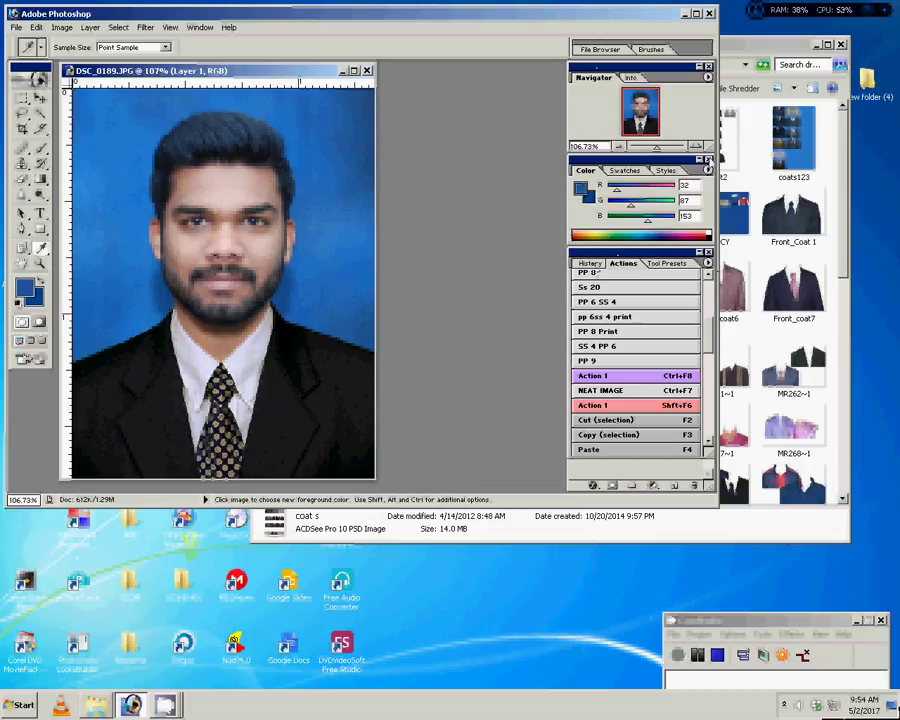
Close the Color and Navigator panels and move the Actions panel to the top
{"action": "left_click", "coordinate": [708, 159]}
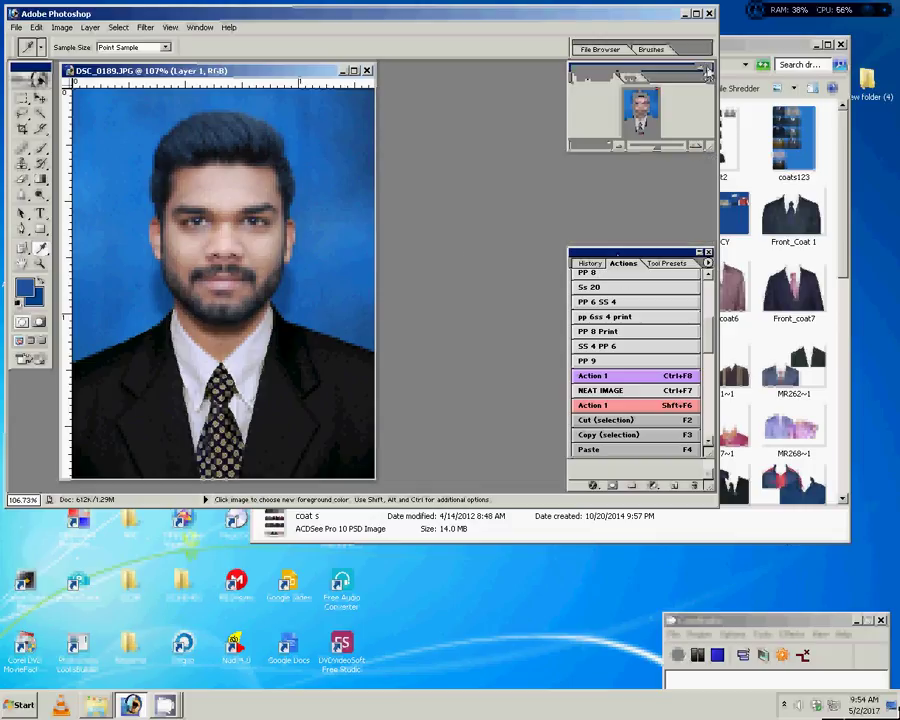
{"action": "left_click", "coordinate": [708, 66]}
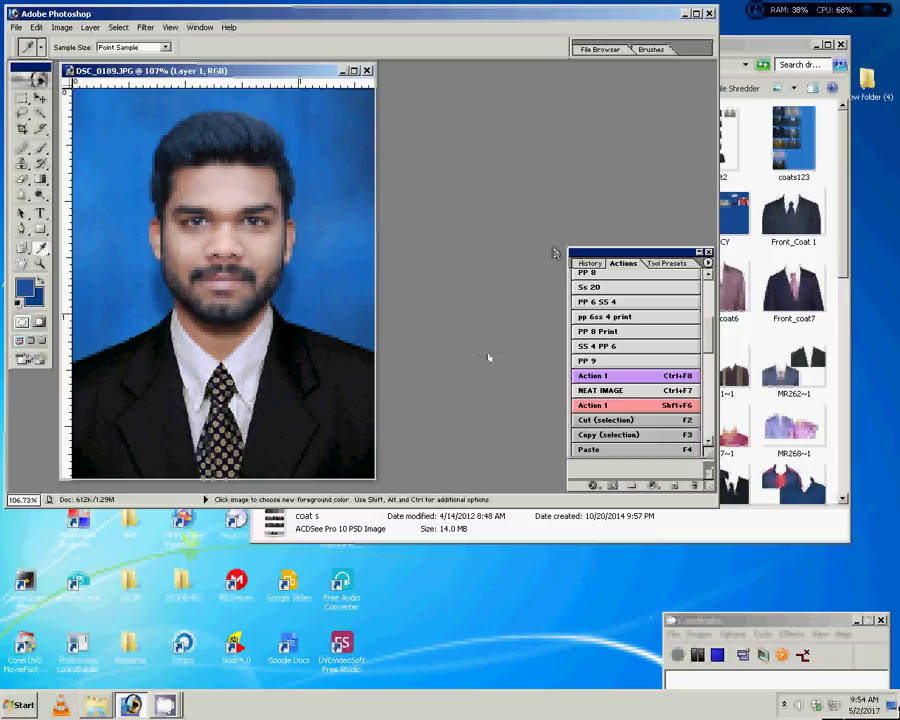
{"action": "left_click_drag", "start_coordinate": [650, 252], "coordinate": [651, 117]}
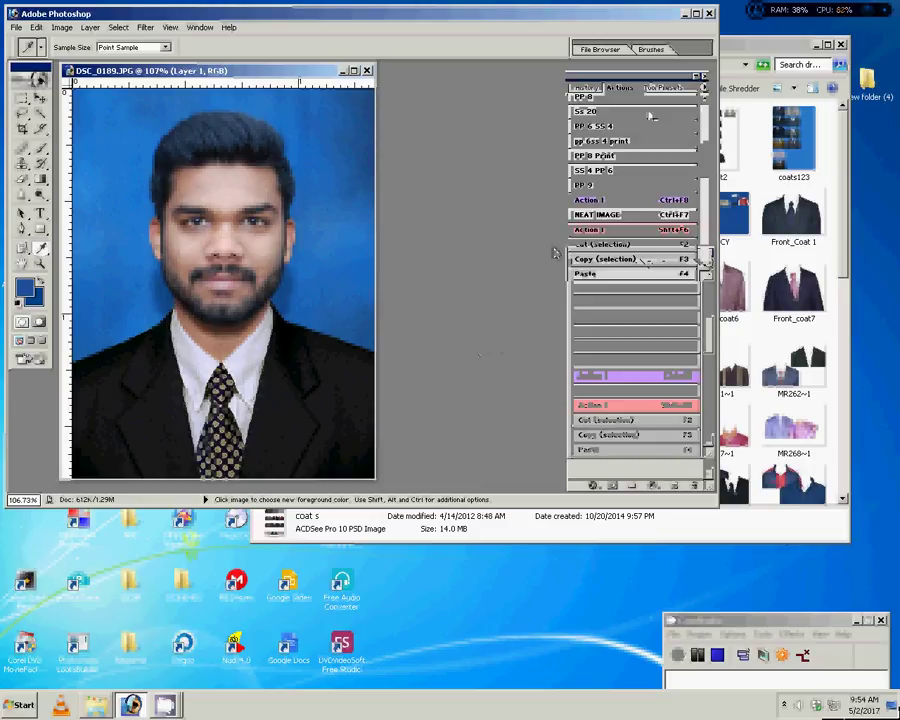
Show the Layers panel and make the Background layer active
{"action": "left_click", "coordinate": [200, 27]}
{"action": "left_click", "coordinate": [206, 238]}
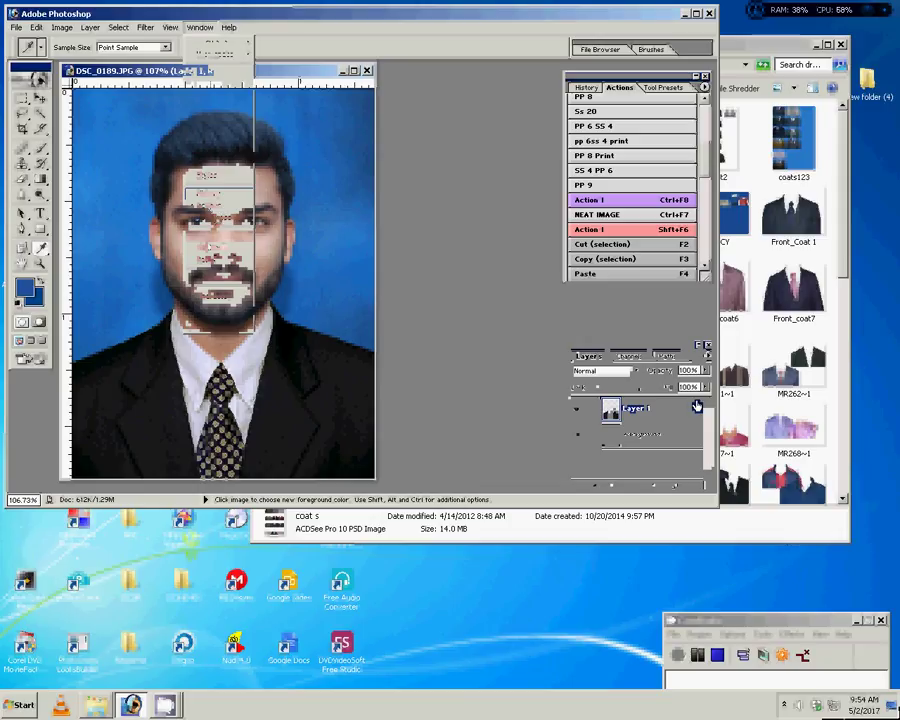
{"action": "left_click", "coordinate": [634, 444]}
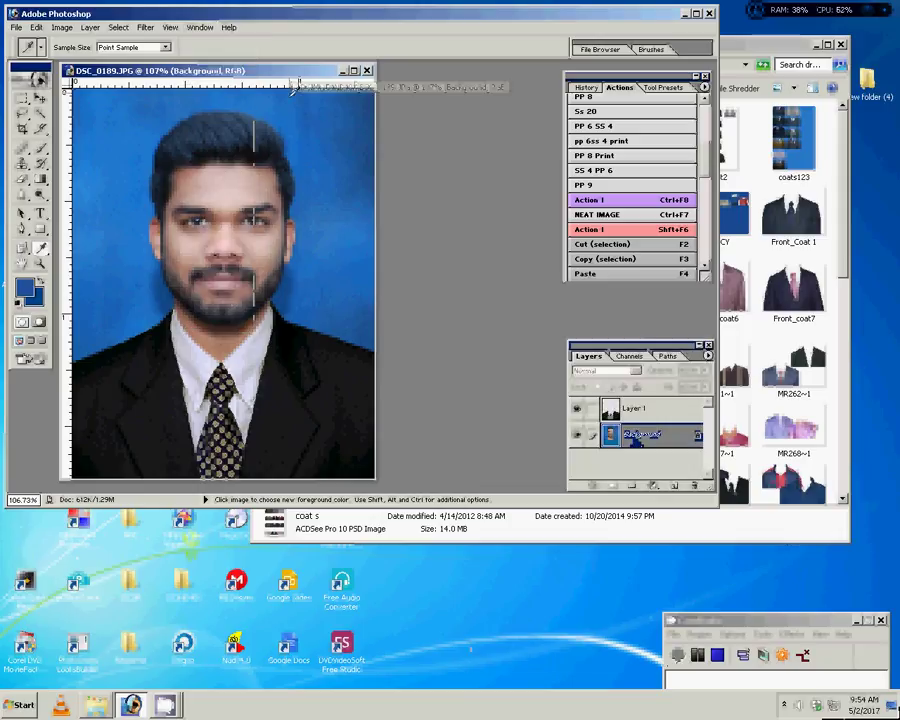
Magic Wand select all the blue backdrop around the man's hair and suit shoulders
{"action": "key", "text": "w"}
{"action": "left_click", "coordinate": [316, 205]}
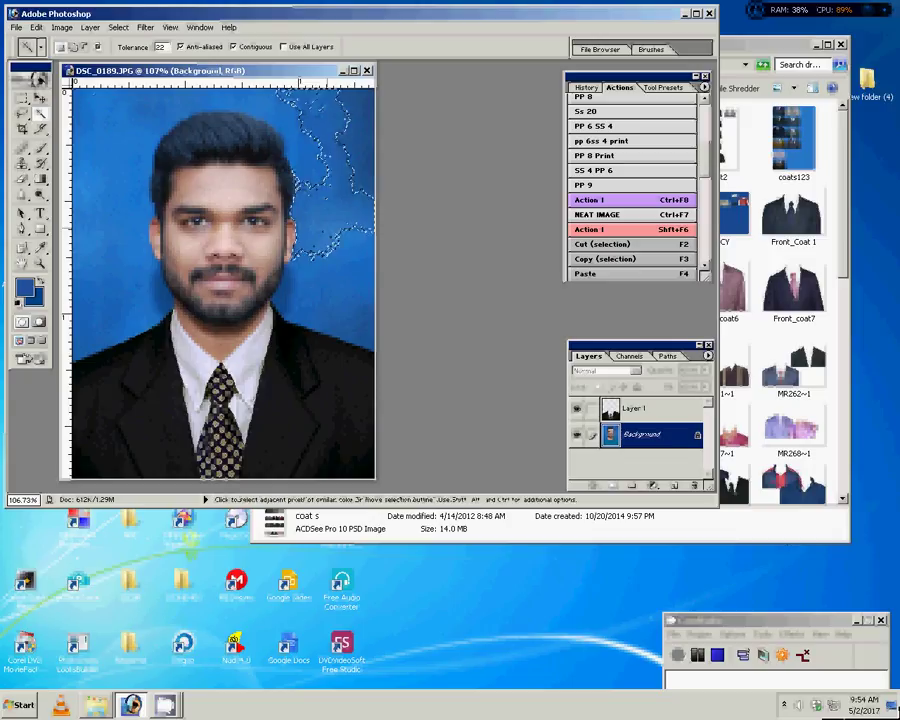
{"action": "left_click", "coordinate": [345, 305], "text": "shift"}
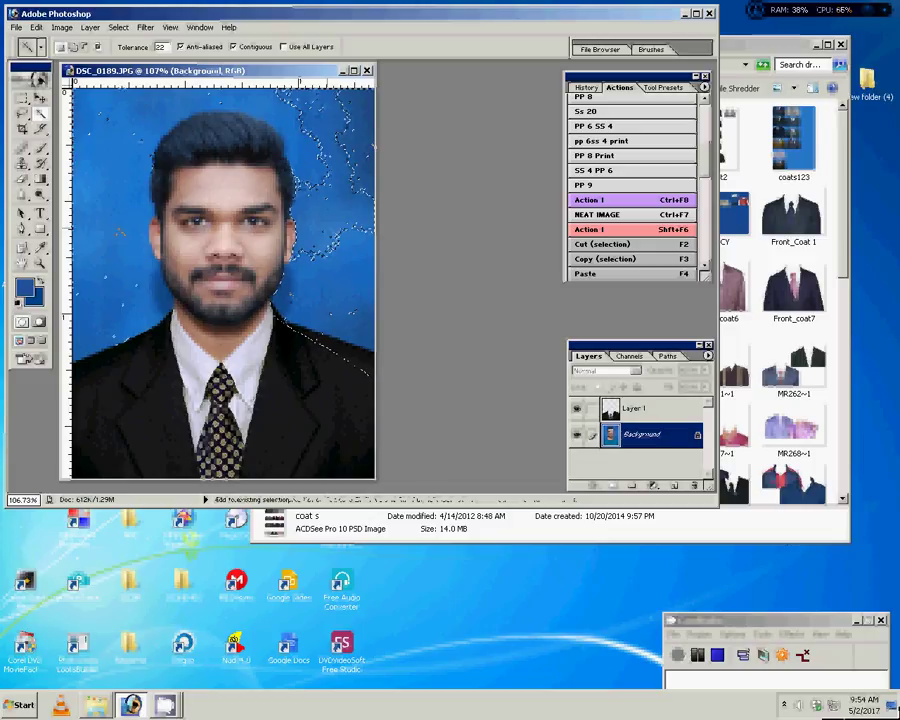
{"action": "left_click", "coordinate": [100, 200], "text": "shift"}
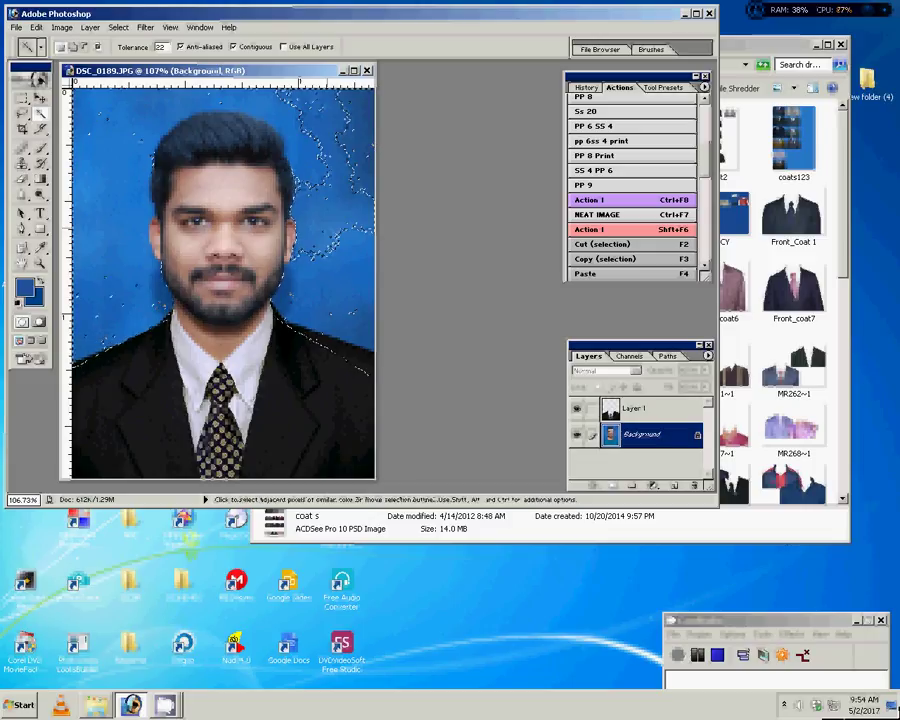
{"action": "left_click", "coordinate": [300, 278], "text": "shift"}
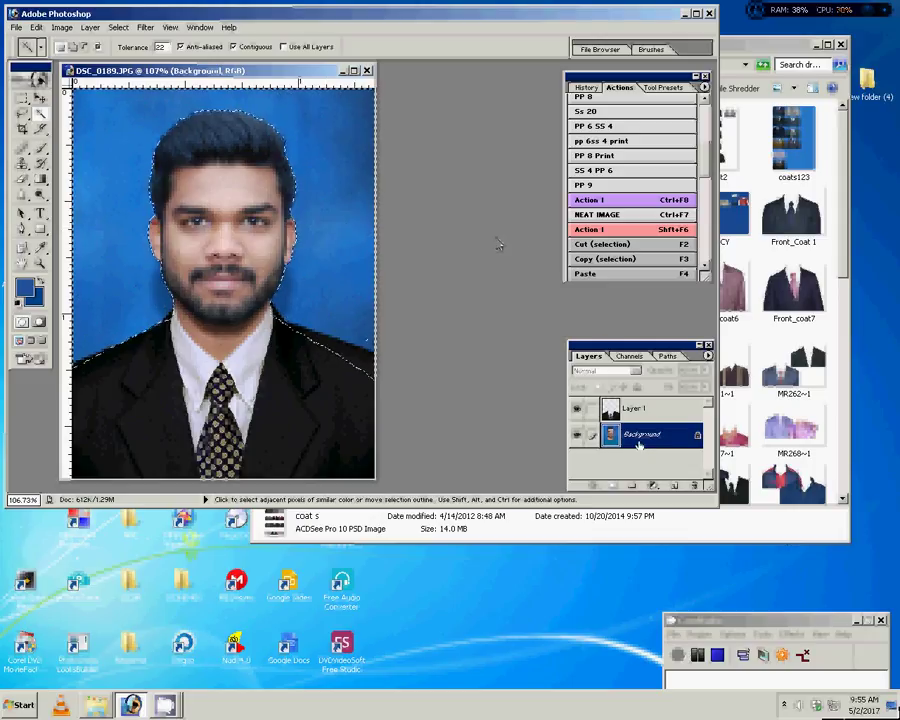
{"action": "left_click", "coordinate": [655, 486]}
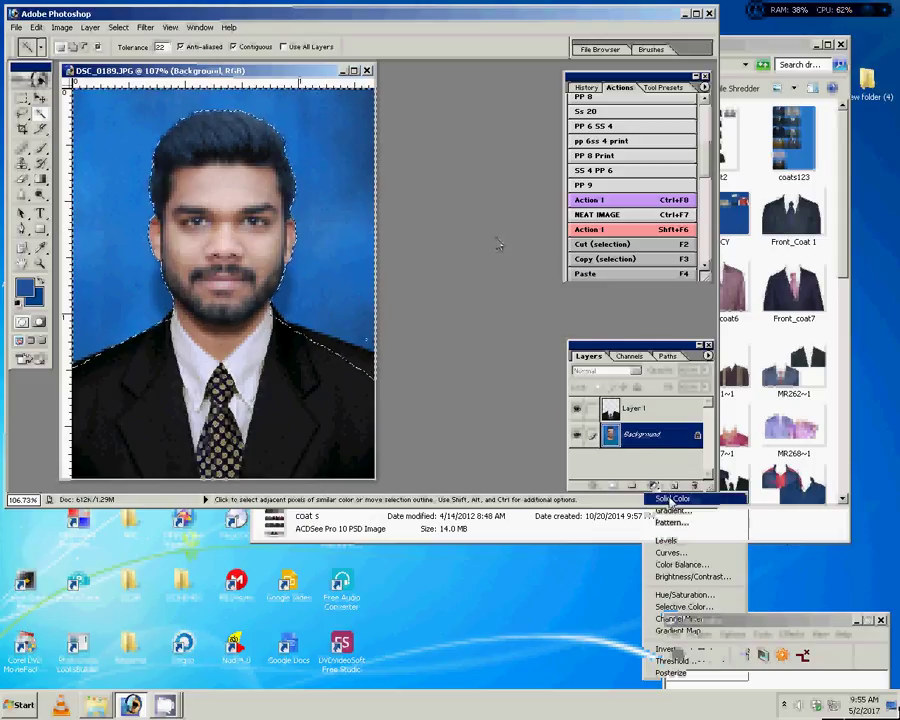
Fill the selection with a solid dark blue colour layer merged into the Background
{"action": "left_click", "coordinate": [668, 494]}
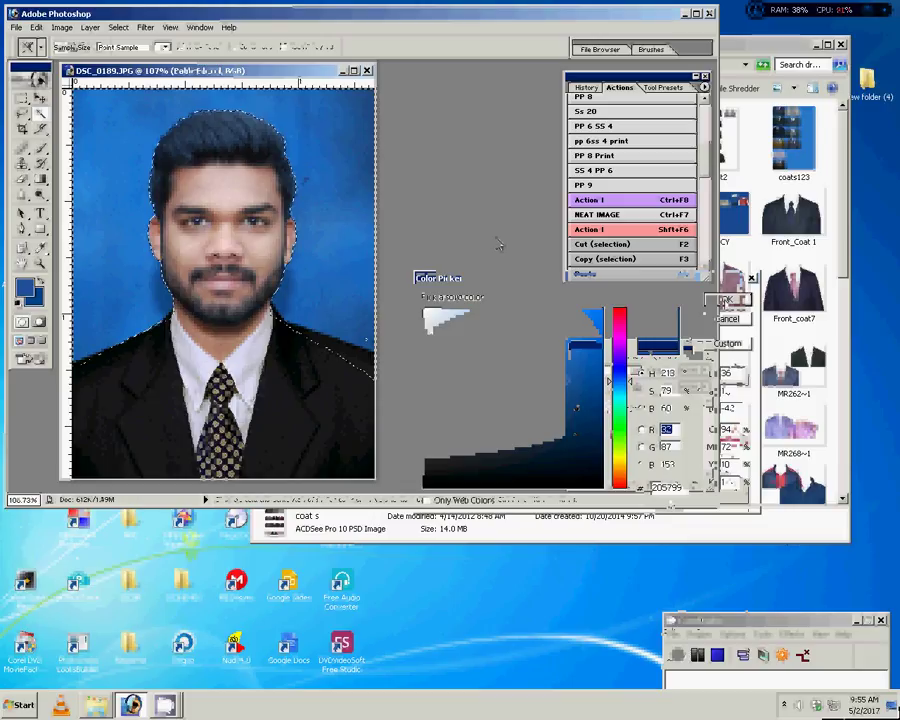
{"action": "key", "text": "Return"}
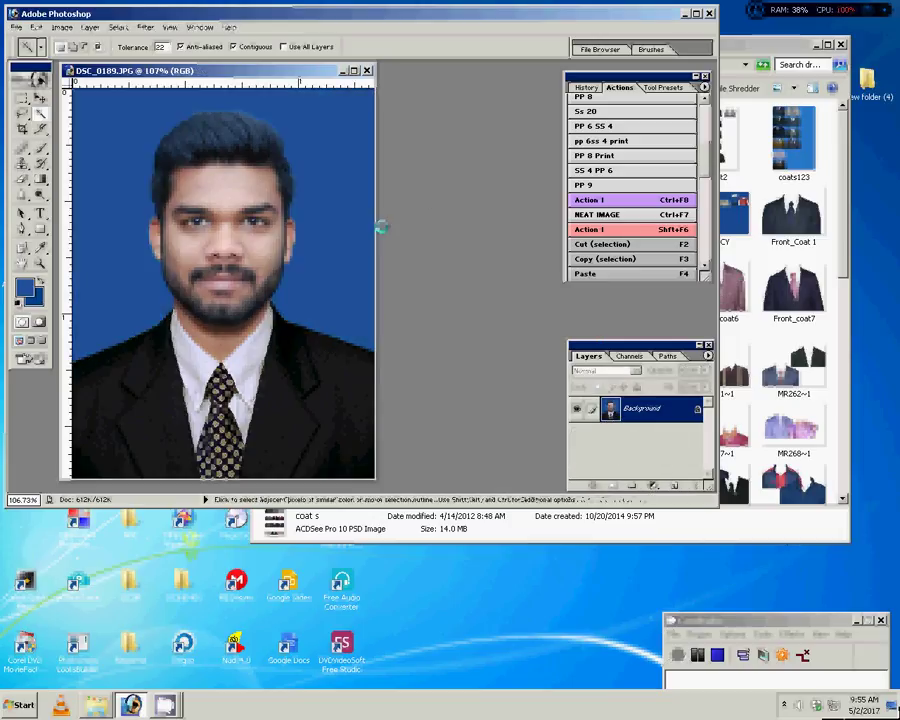
{"action": "key", "text": "r"}
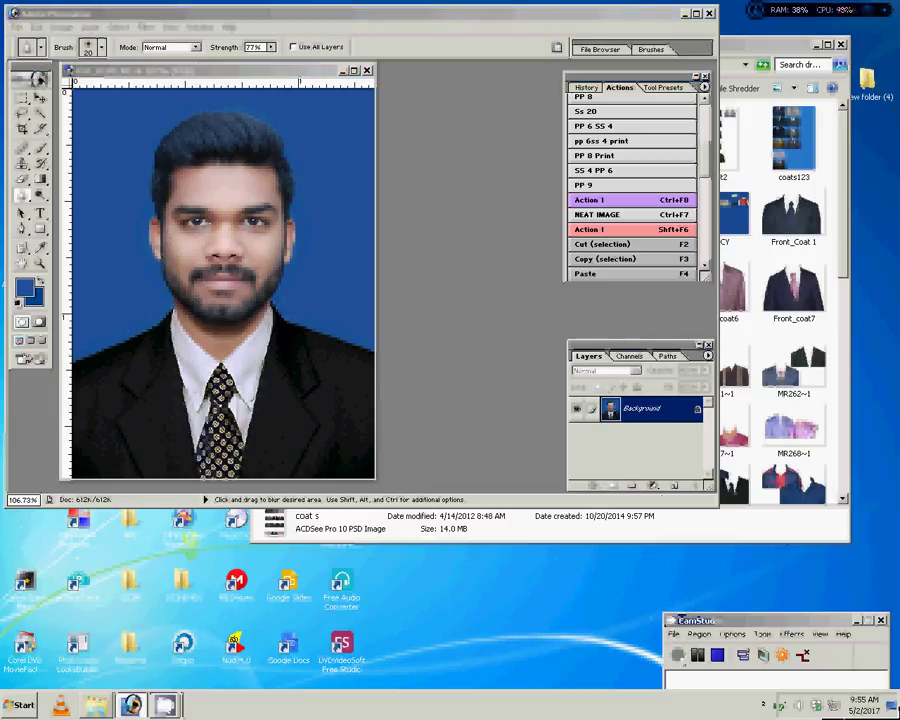
Run the PP action to build an eight-portrait print sheet, discarding the temporary document
{"action": "left_click", "coordinate": [422, 348]}
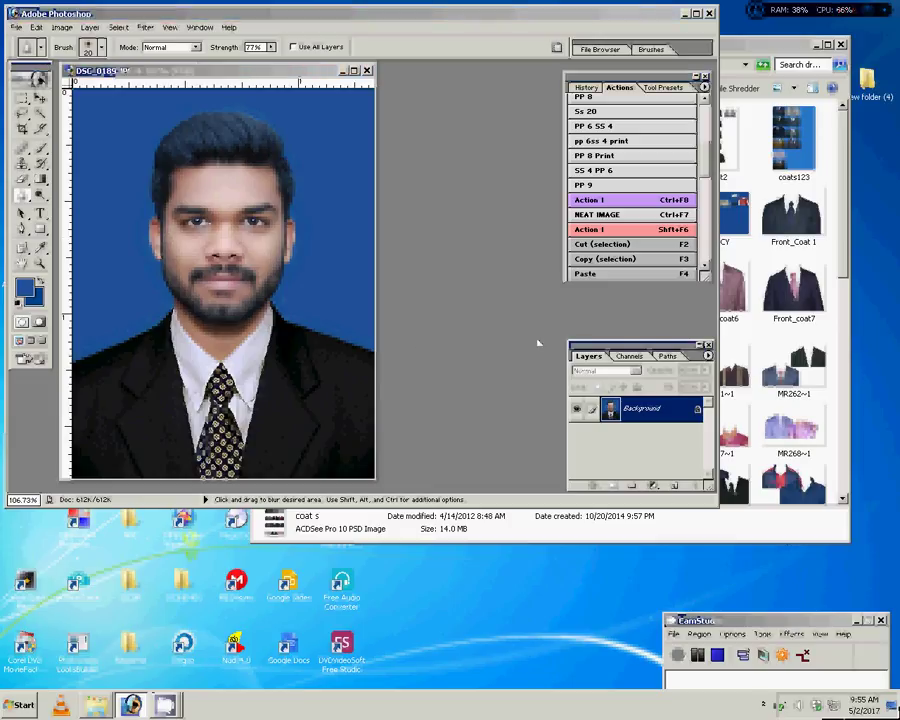
{"action": "left_click", "coordinate": [597, 104]}
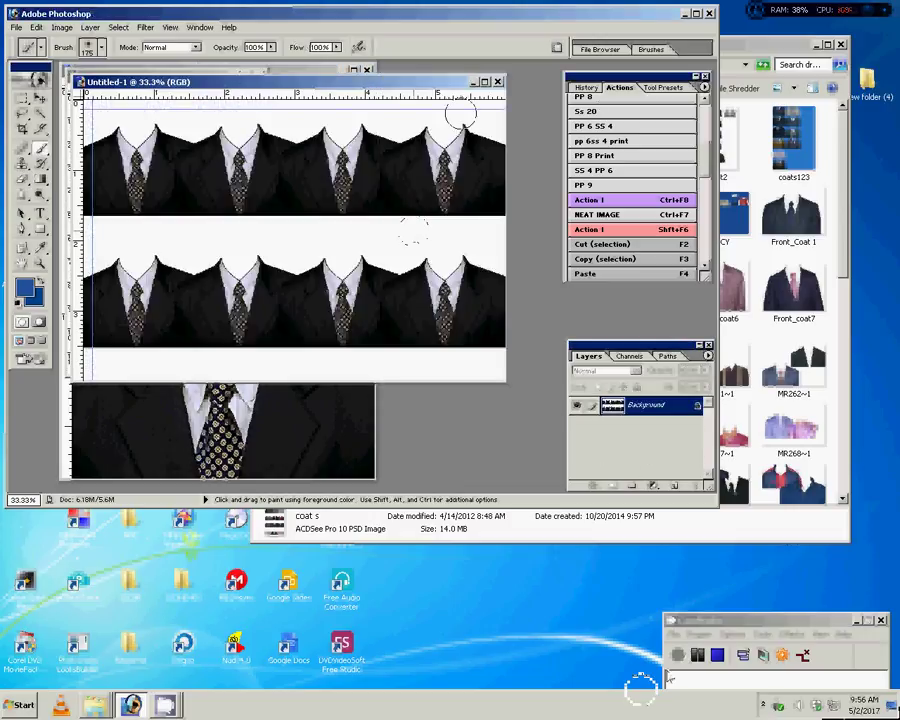
{"action": "left_click", "coordinate": [372, 207]}
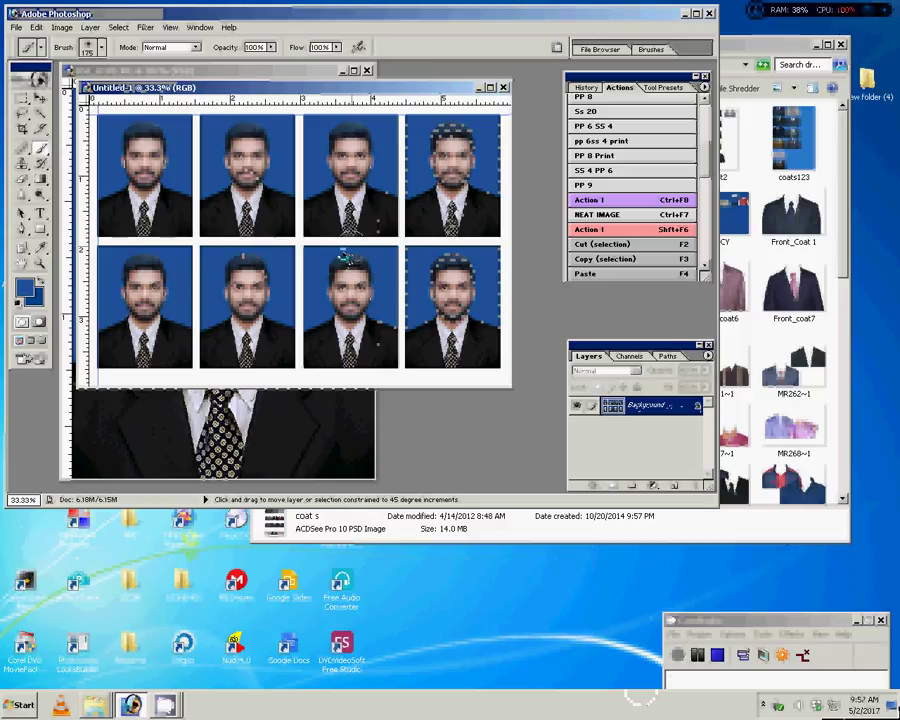
{"action": "key", "text": "ctrl+s"}
Create a new folder named 2 inside G:\0 as the save location
{"action": "left_click", "coordinate": [201, 210]}
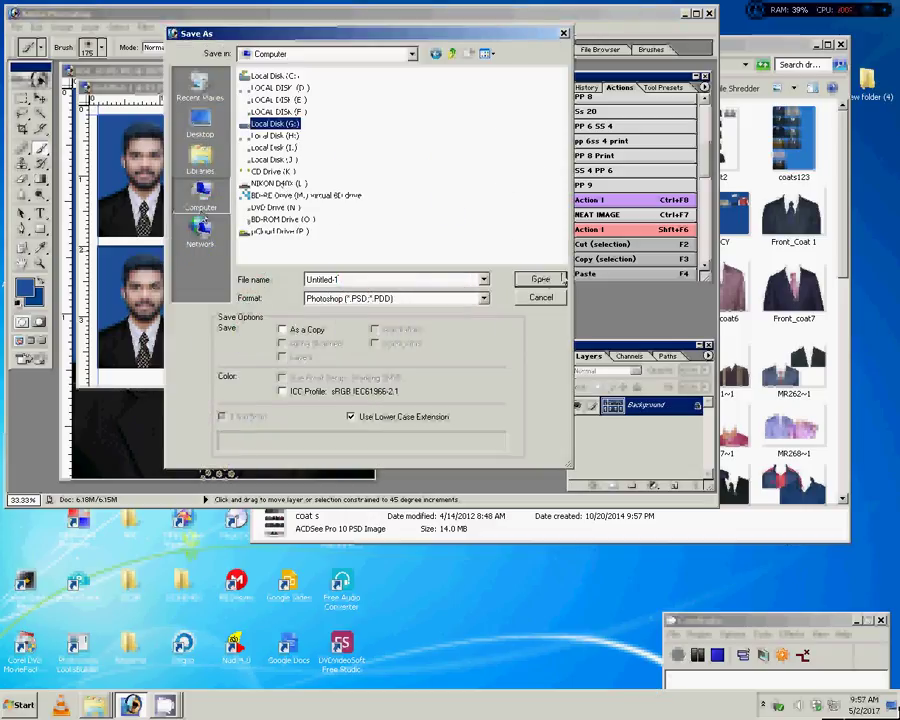
{"action": "double_click", "coordinate": [272, 123]}
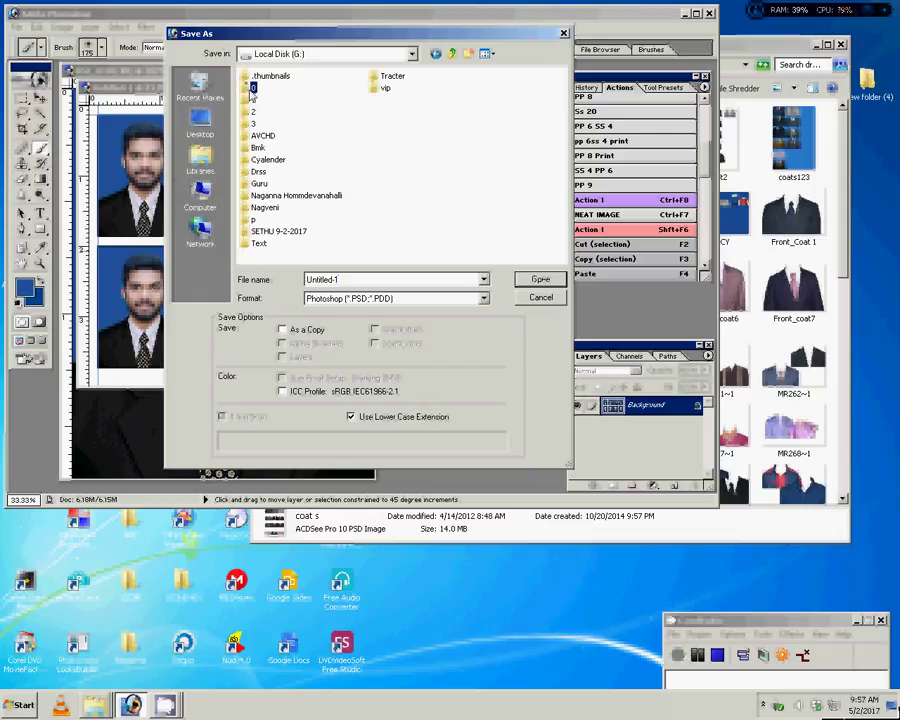
{"action": "left_click", "coordinate": [266, 87]}
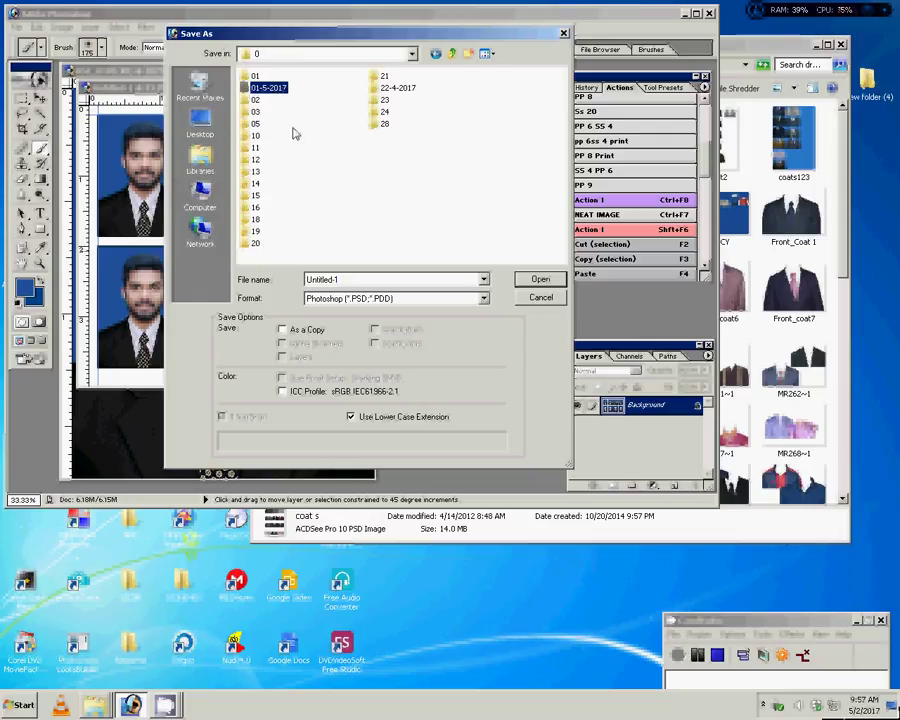
{"action": "left_click", "coordinate": [469, 55]}
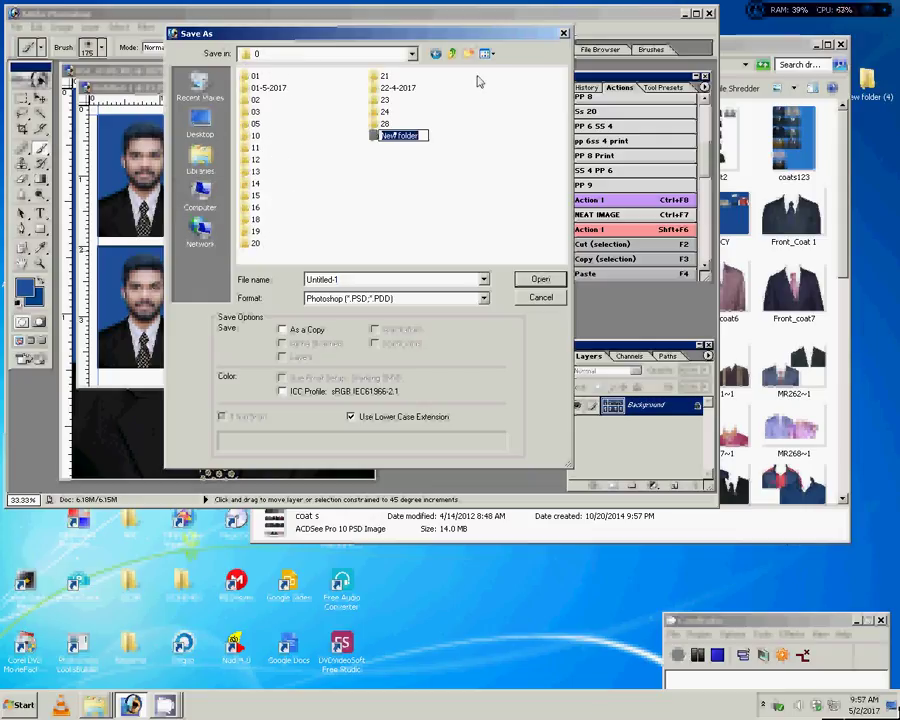
{"action": "type", "text": "2"}
{"action": "key", "text": "Return"}
{"action": "key", "text": "Return"}
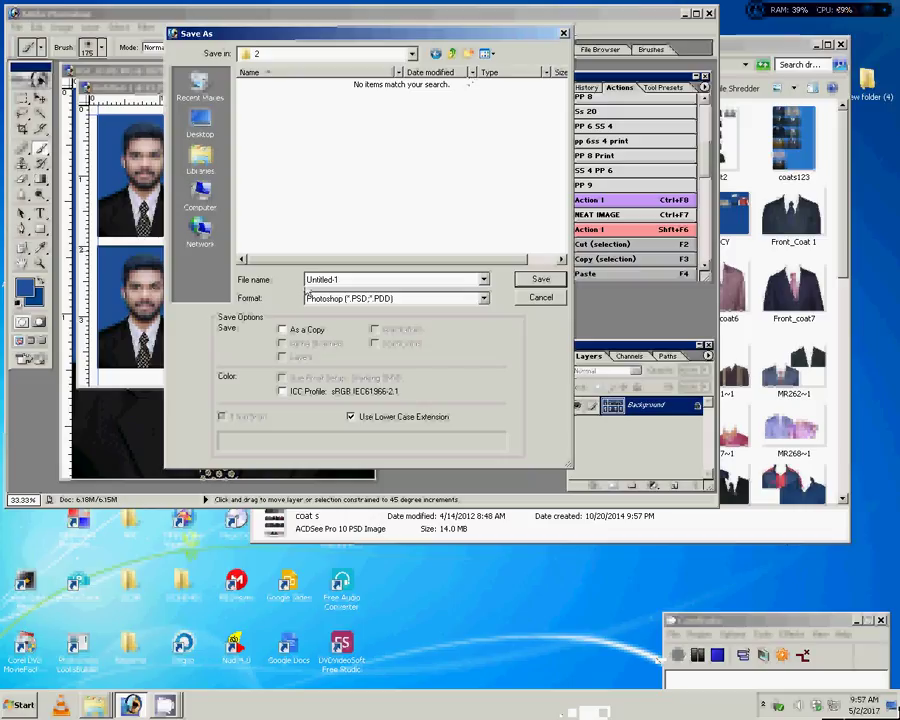
Save the sheet as JPEG file '1' at Maximum quality 10
{"action": "left_click", "coordinate": [337, 298]}
{"action": "left_click", "coordinate": [330, 373]}
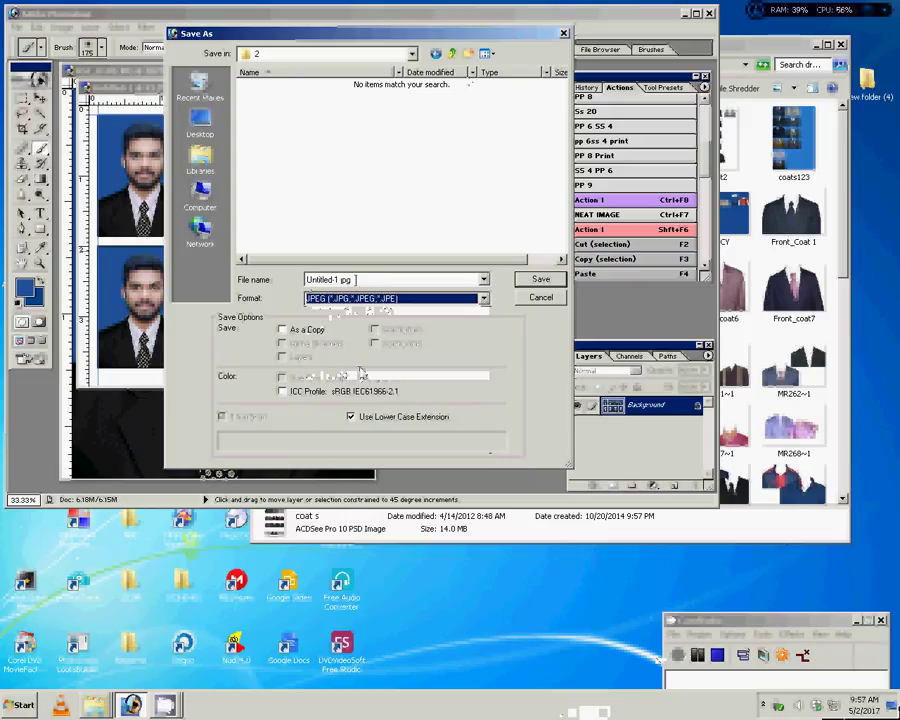
{"action": "double_click", "coordinate": [354, 280]}
{"action": "type", "text": "1-4x6=1"}
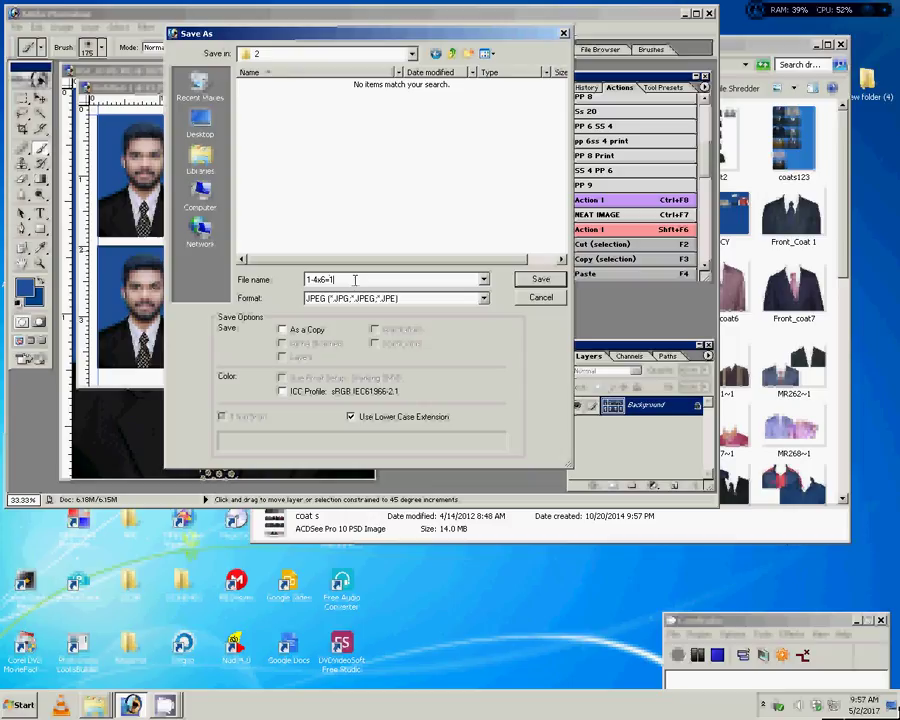
{"action": "key", "text": "Return"}
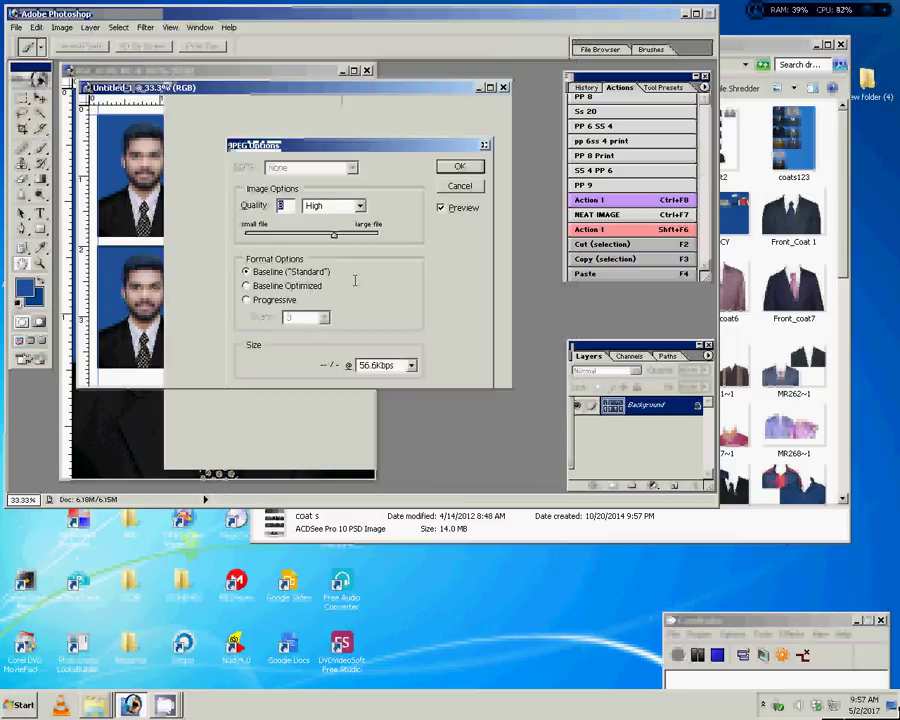
{"action": "type", "text": "10"}
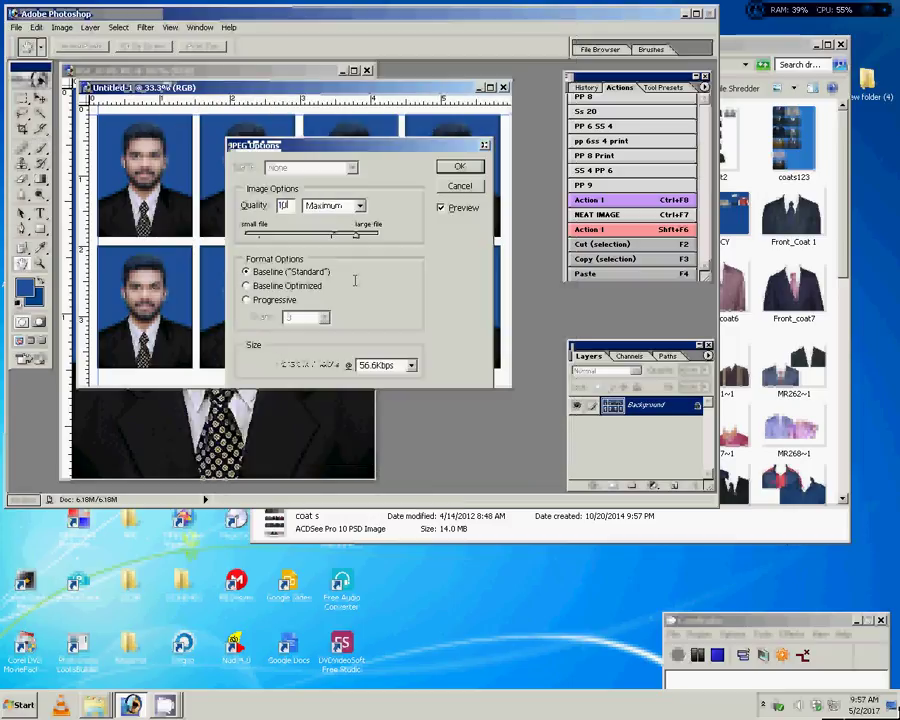
{"action": "key", "text": "Return"}
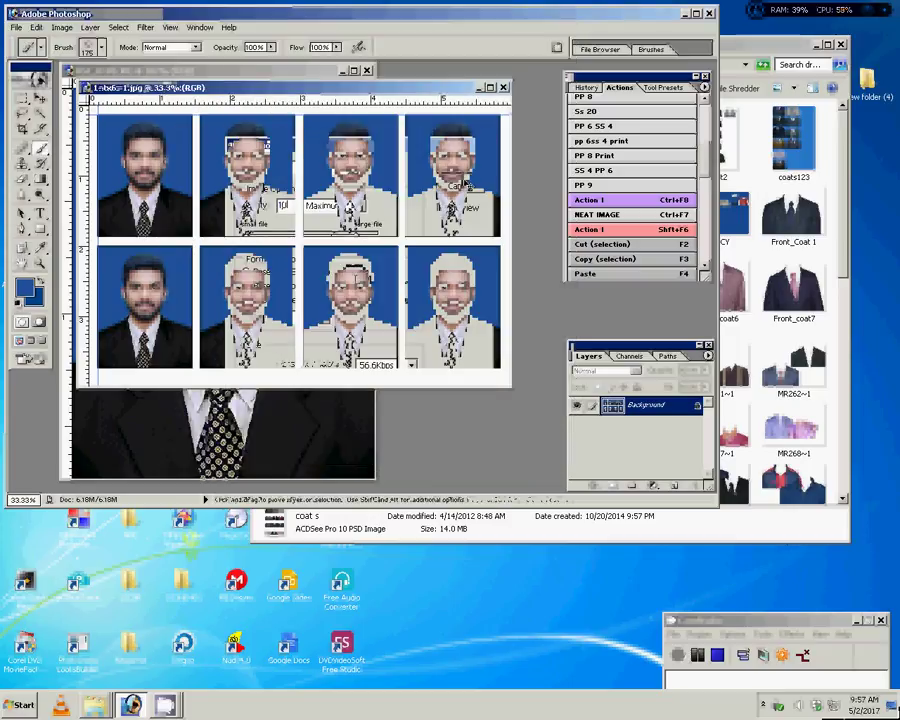
Close the saved eight-photo sheet and return to DSC_0189.JPG
{"action": "key", "text": "ctrl+w"}
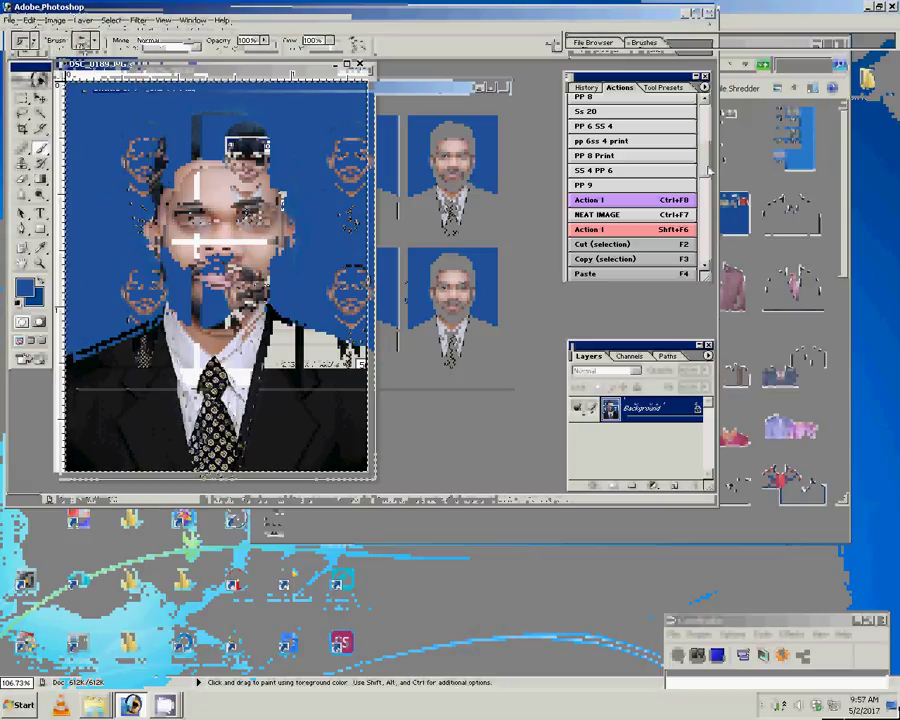
{"action": "scroll", "coordinate": [630, 200], "scroll_direction": "down", "scroll_amount": 2}
{"action": "scroll", "coordinate": [706, 247], "scroll_direction": "down", "scroll_amount": 2}
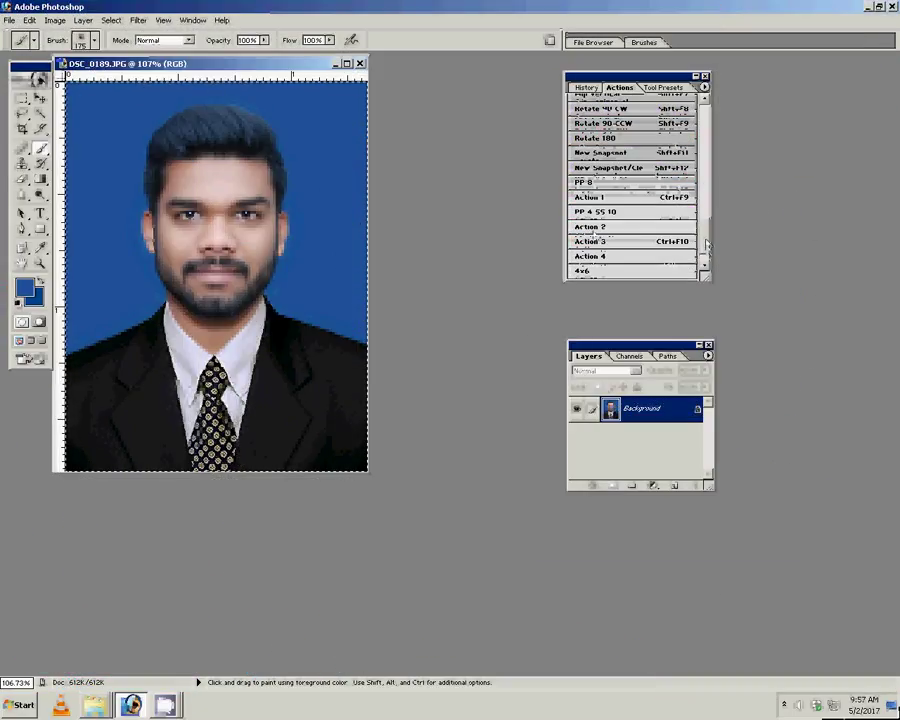
Create a new 6x4 inch, 300 ppi sheet and let the PP 4 SS 10 action tile four portraits
{"action": "key", "text": "ctrl+n"}
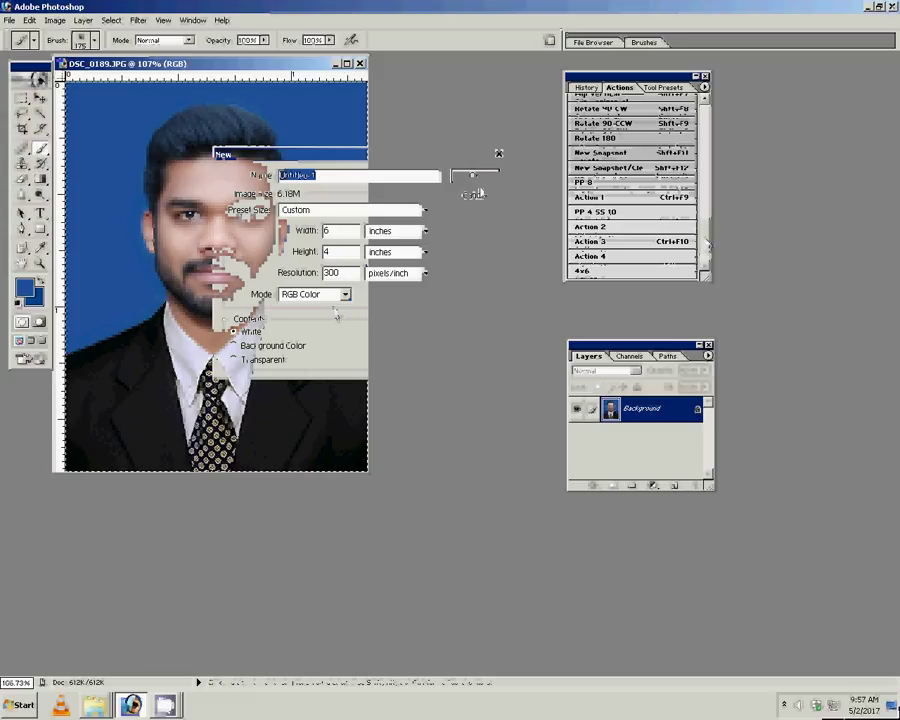
{"action": "key", "text": "Return"}
{"action": "left_click", "coordinate": [378, 236]}
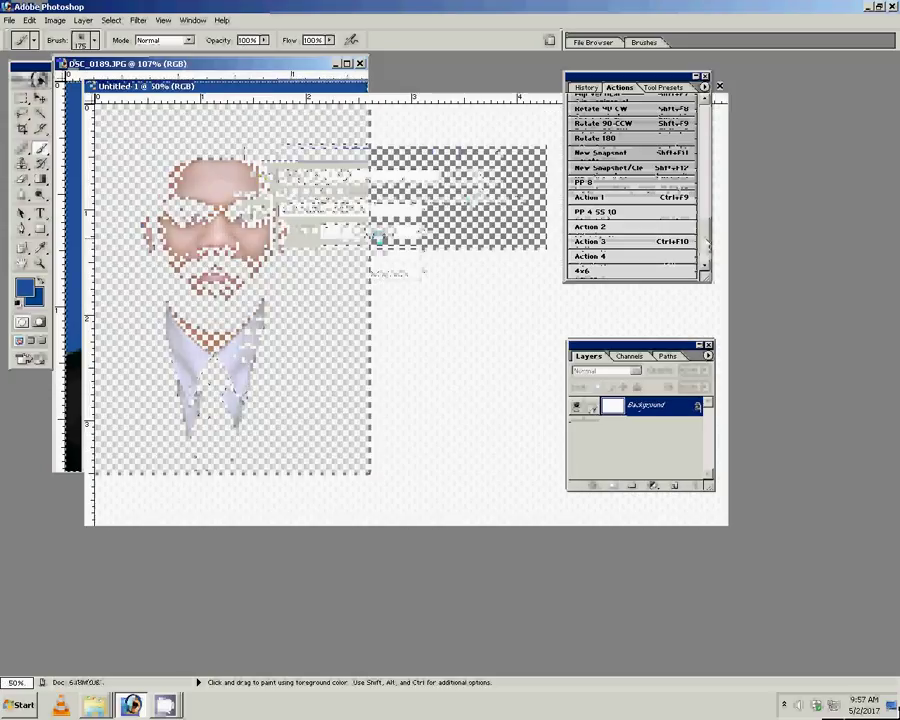
{"action": "key", "text": "Return"}
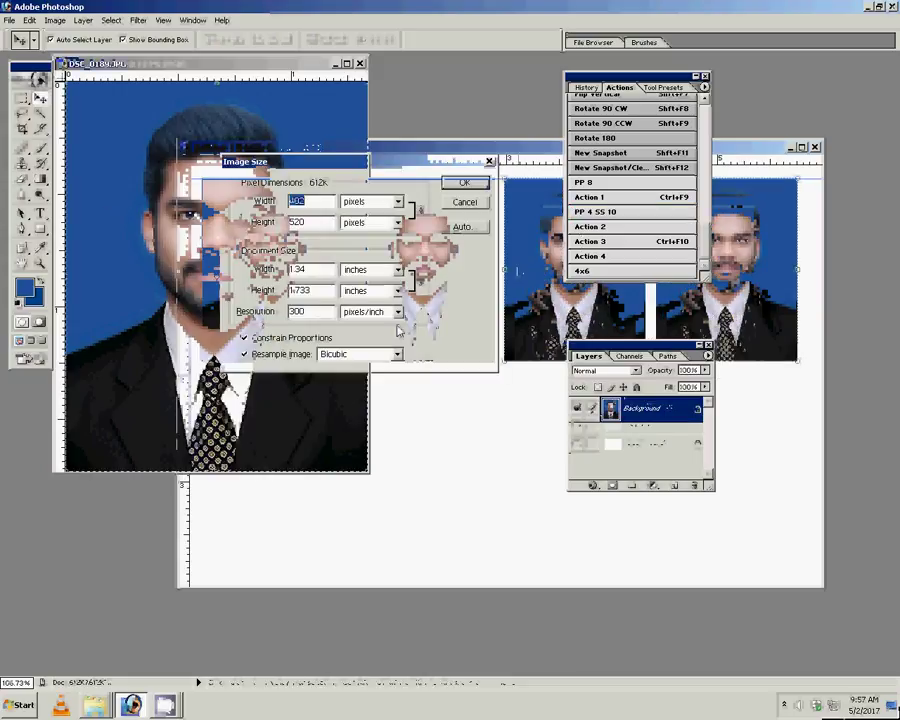
Resize the portrait to 185 ppi and rotate the pasted copy 90° clockwise
{"action": "double_click", "coordinate": [298, 311]}
{"action": "type", "text": "18"}
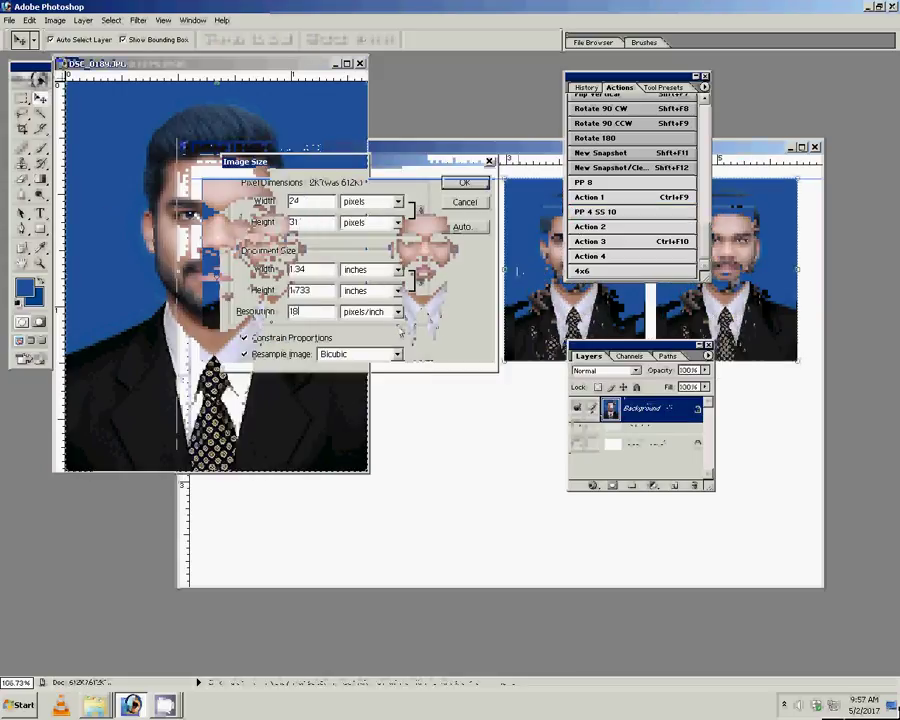
{"action": "type", "text": "5"}
{"action": "key", "text": "Return"}
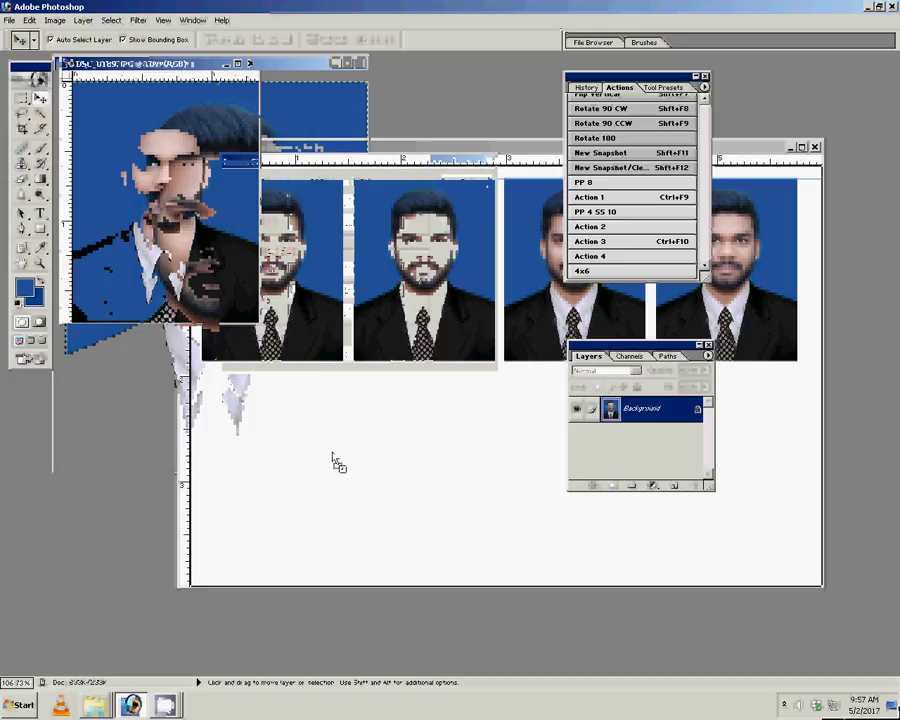
{"action": "key", "text": "ctrl+t"}
{"action": "right_click", "coordinate": [378, 383]}
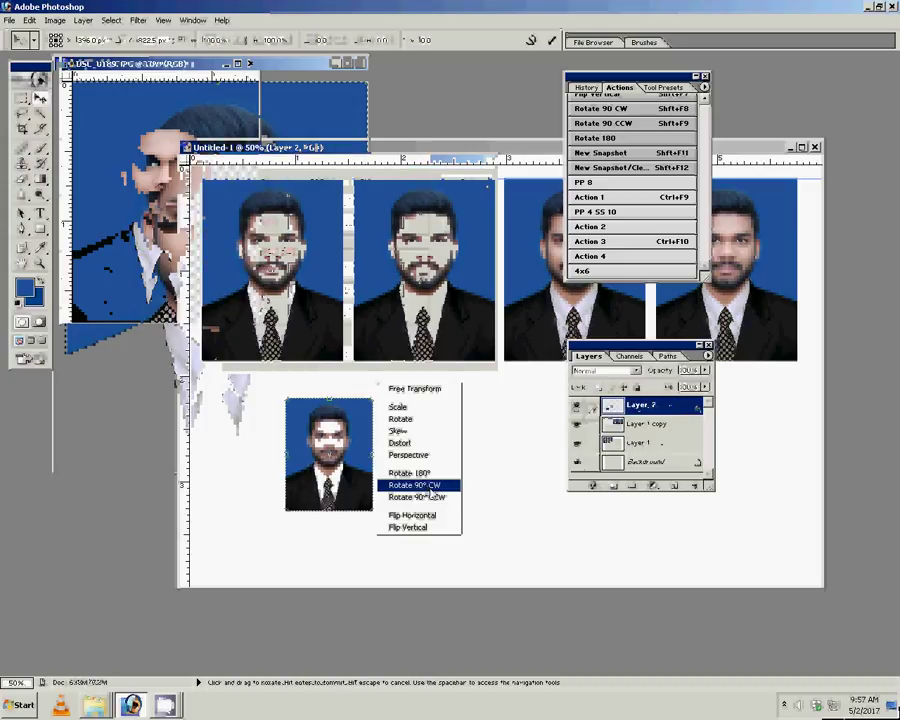
{"action": "left_click", "coordinate": [430, 487]}
{"action": "key", "text": "Return"}
Arrange the sideways copies into two rows of five along the bottom and flatten the sheet
{"action": "mouse_move", "coordinate": [323, 445]}
{"action": "left_mouse_down"}
{"action": "mouse_move", "coordinate": [266, 428]}
{"action": "mouse_move", "coordinate": [266, 510]}
{"action": "left_mouse_up"}
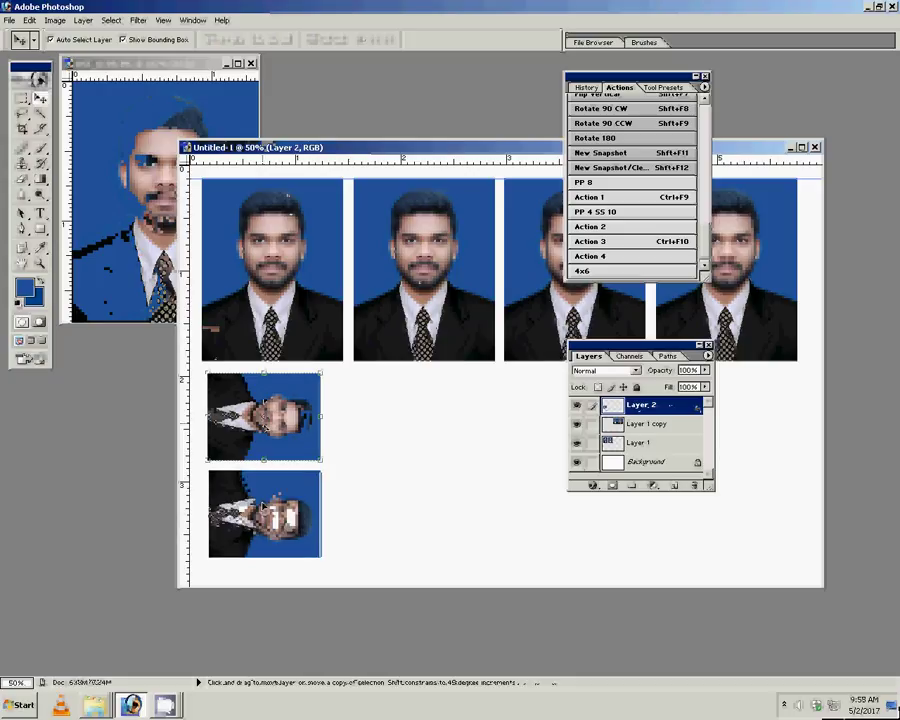
{"action": "key", "text": "ctrl+e"}
{"action": "left_click_drag", "start_coordinate": [265, 503], "coordinate": [255, 508]}
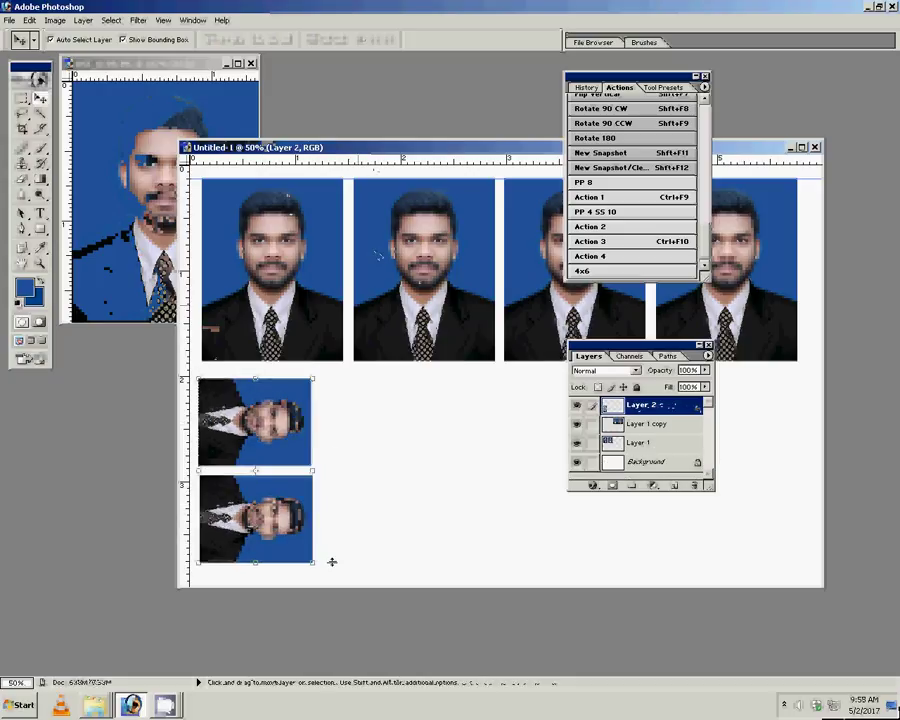
{"action": "left_click_drag", "start_coordinate": [243, 515], "coordinate": [487, 515]}
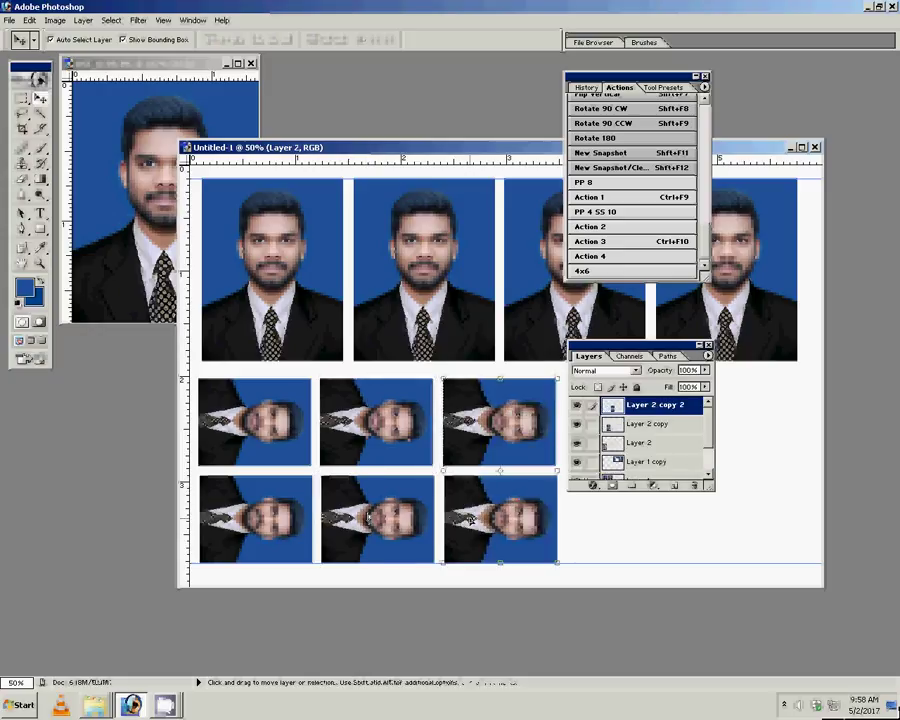
{"action": "left_click_drag", "start_coordinate": [352, 518], "coordinate": [597, 521]}
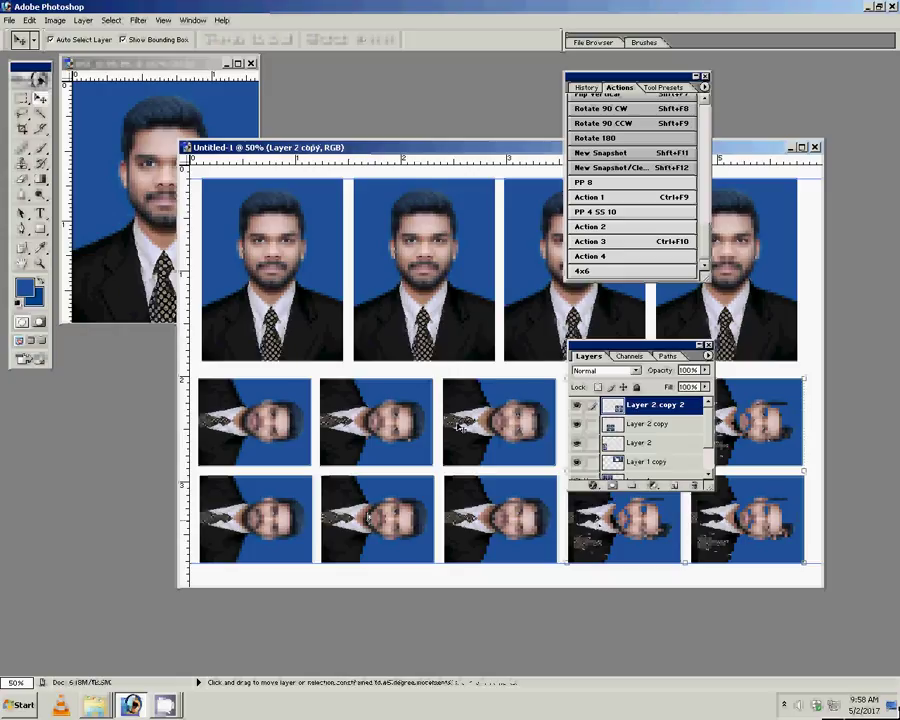
{"action": "key", "text": "ctrl+shift+e"}
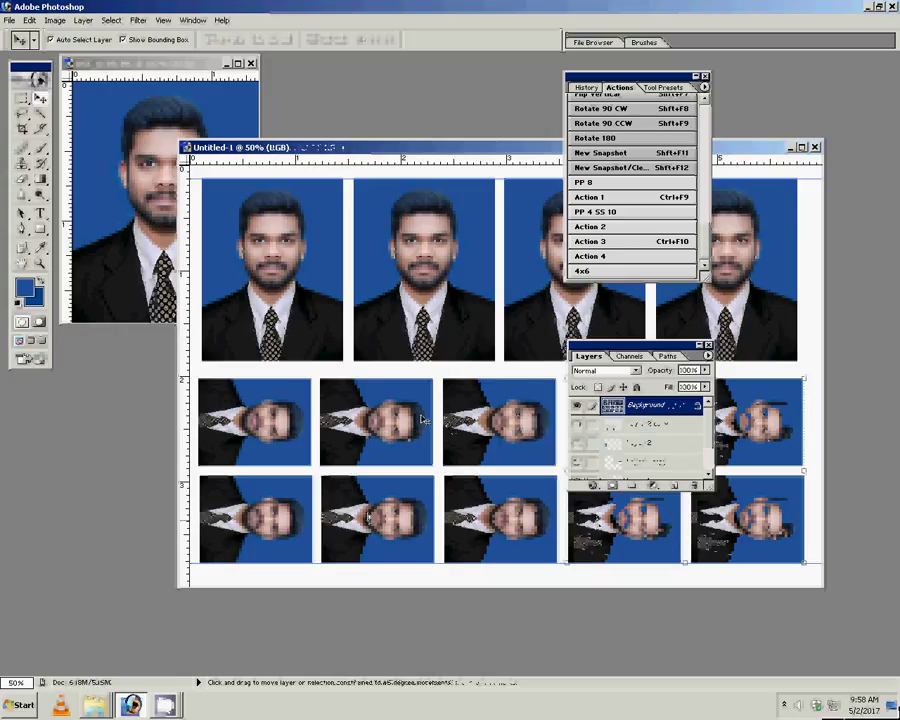
Save the mixed-size sheet as JPEG '2-4x6' in folder 2, then close the documents
{"action": "key", "text": "ctrl+shift+s"}
{"action": "type", "text": "2-4x6="}
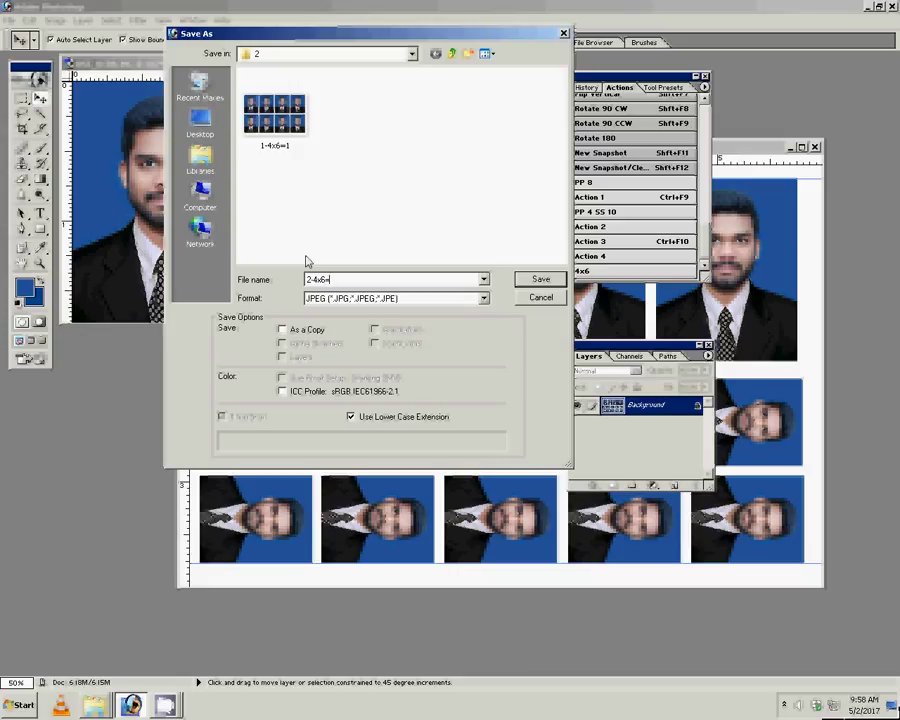
{"action": "type", "text": "1"}
{"action": "key", "text": "Return"}
{"action": "key", "text": "Return"}
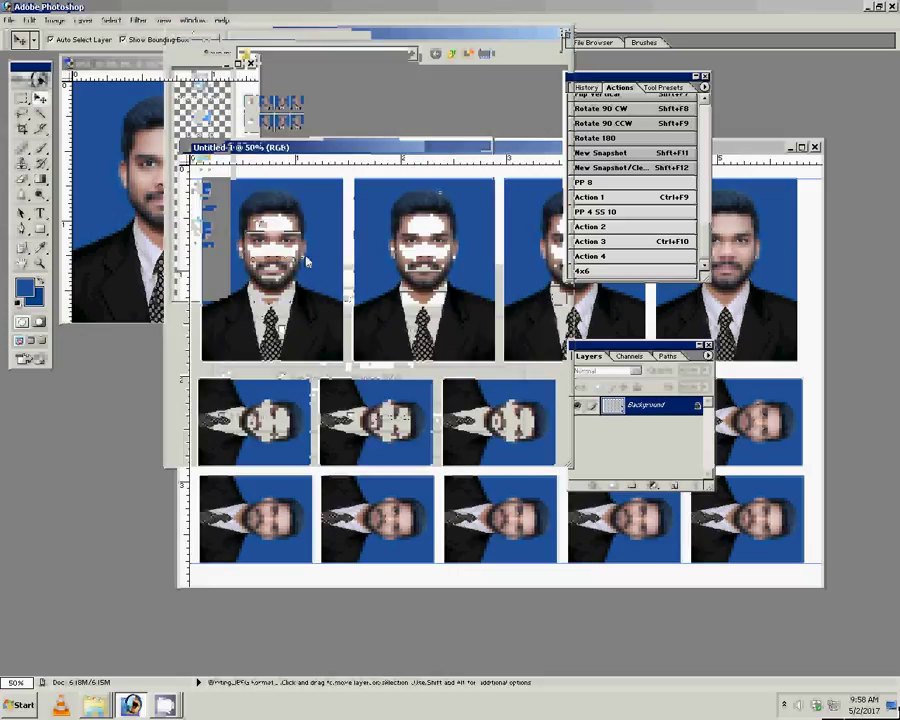
{"action": "key", "text": "ctrl+w"}
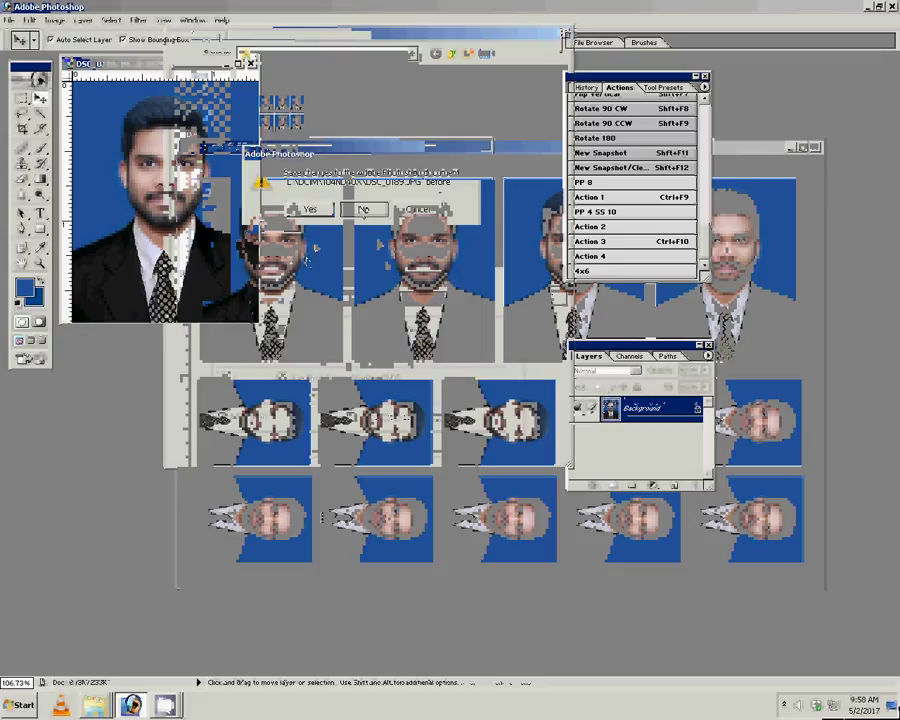